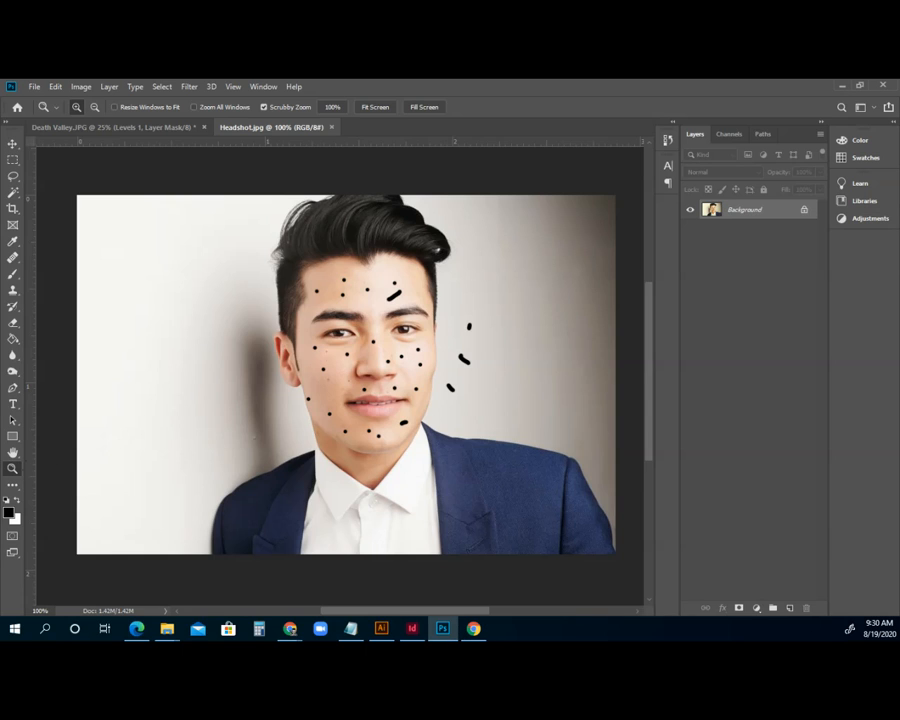
Step: Set up the Clone Stamp tool with a 40 px soft round brush for the headshot
left_click(390, 371)
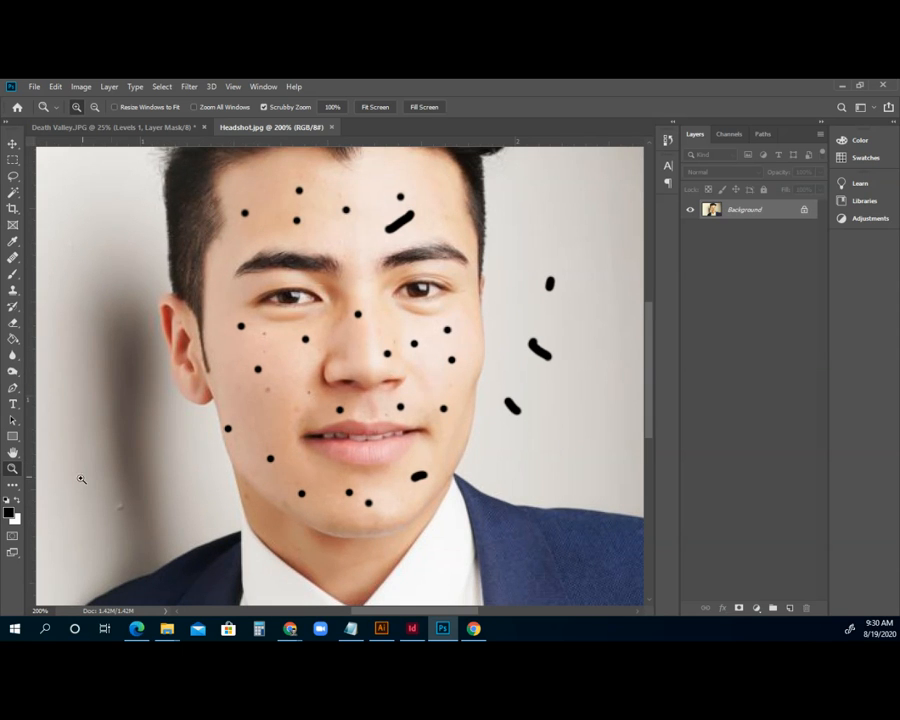
left_click(12, 452)
left_click_drag(149, 396, 142, 441)
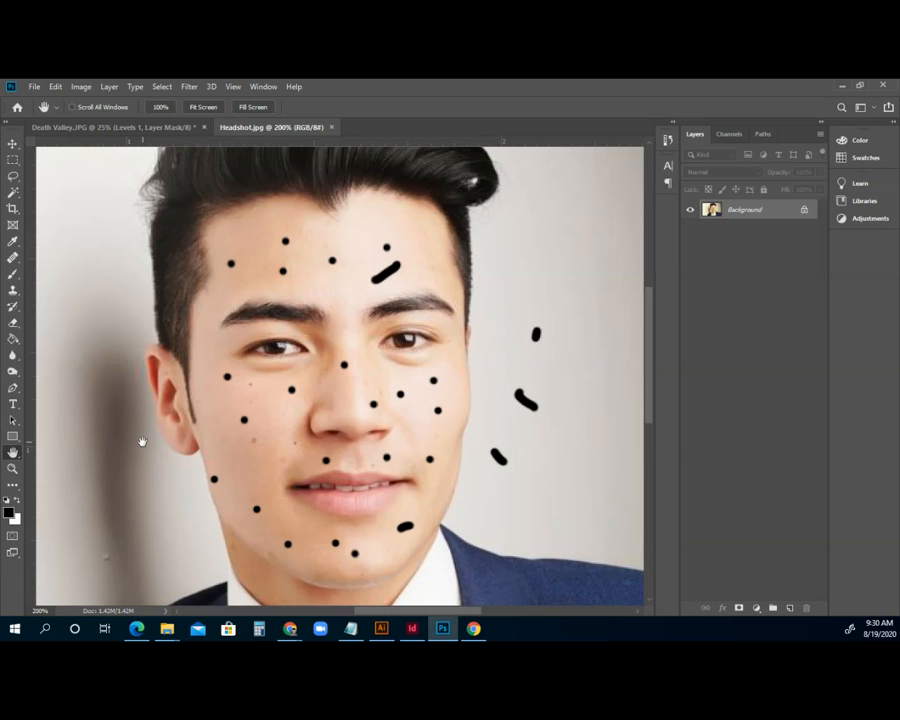
left_click(13, 260)
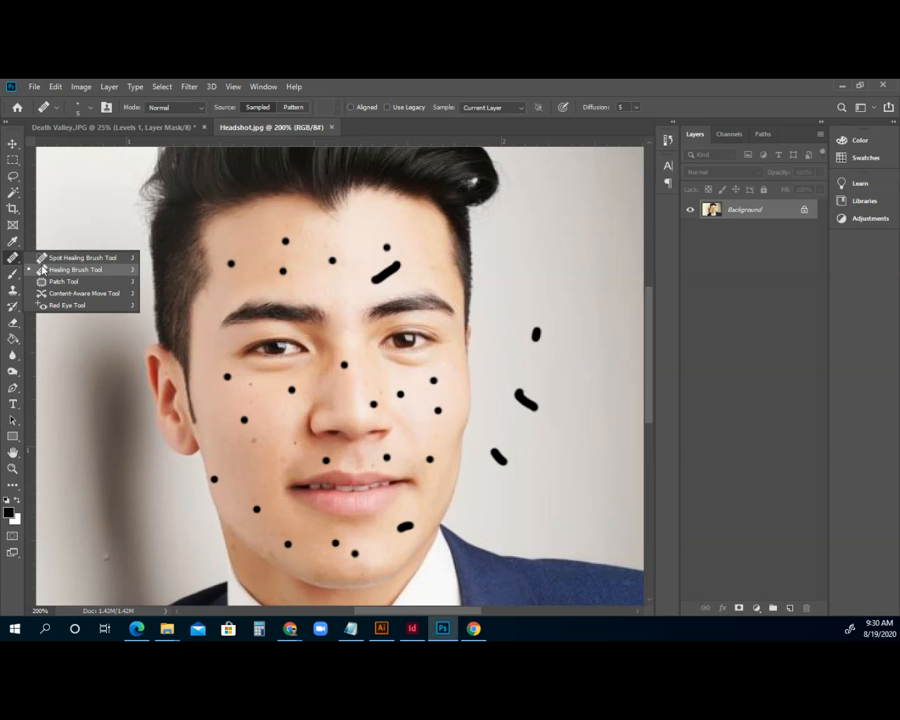
left_click(42, 270)
left_click(13, 290)
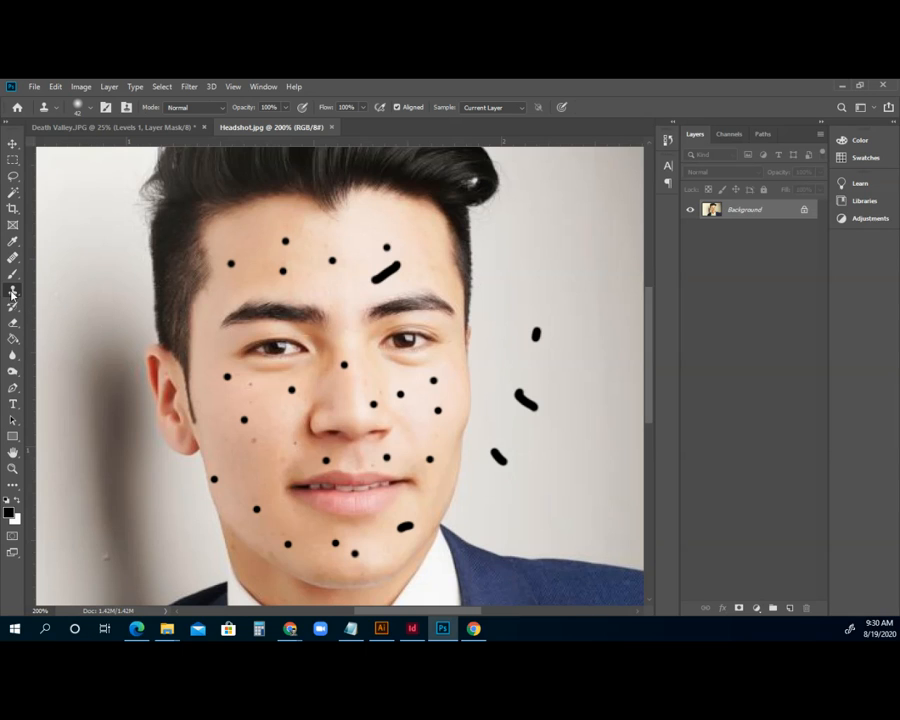
left_click(90, 108)
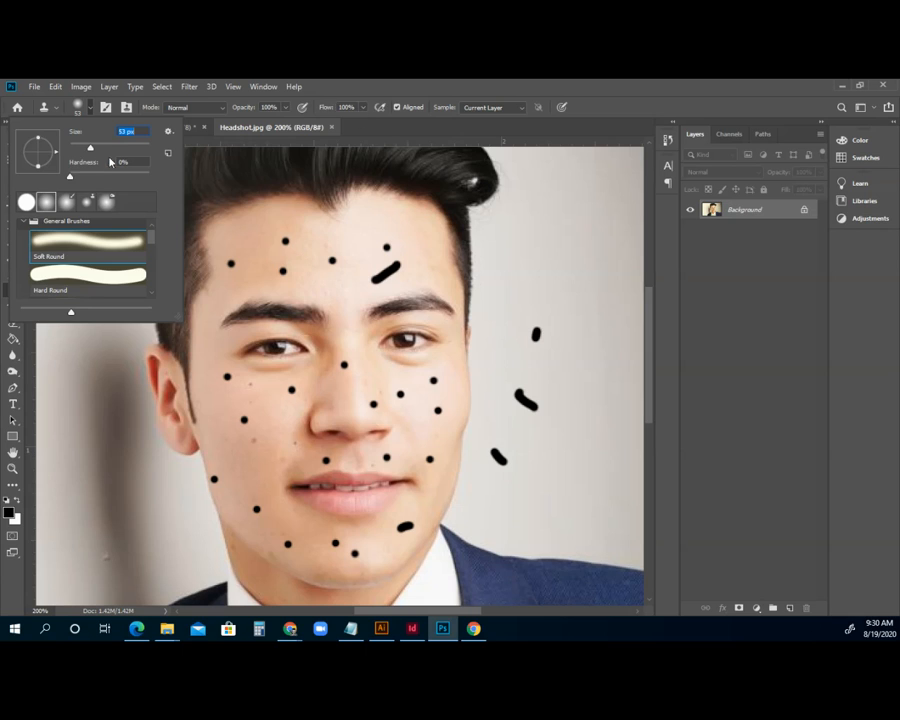
key("Return")
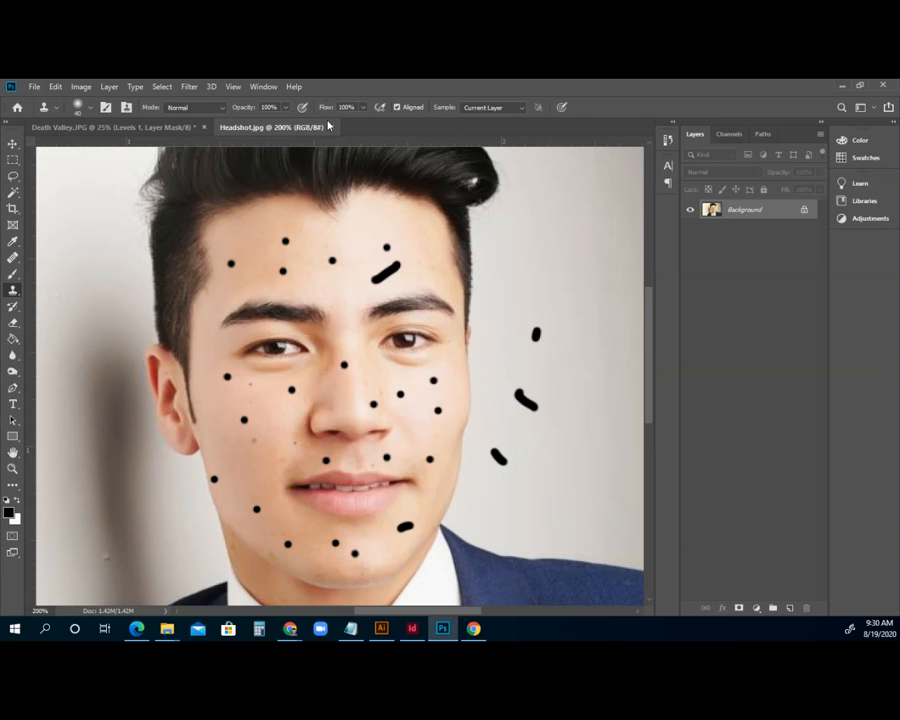
Step: Try to copy the eye onto the middle of the forehead with the Clone Stamp, and undo the cloning
left_click(281, 349)
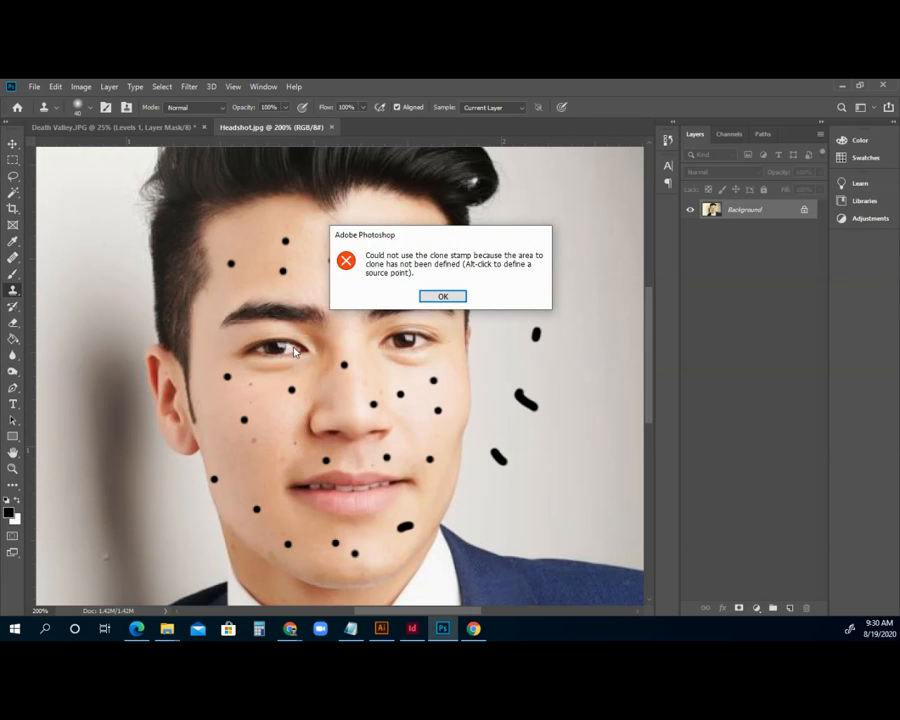
left_click(444, 297)
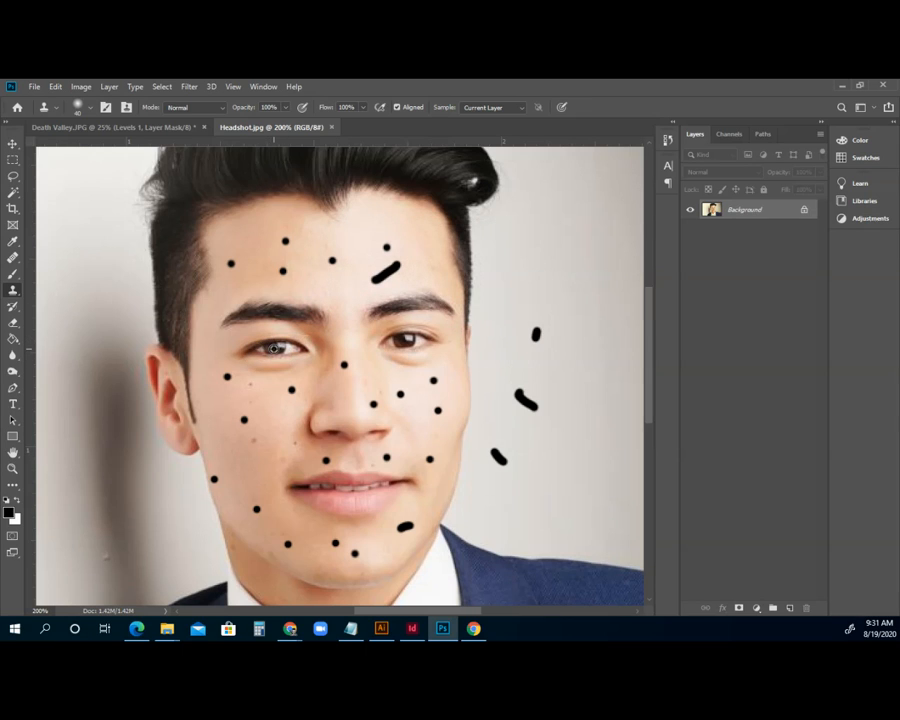
left_click(274, 348, "alt")
mouse_move(326, 263)
left_mouse_down()
mouse_move(335, 257)
mouse_move(299, 262)
mouse_move(366, 260)
mouse_move(311, 265)
left_mouse_up()
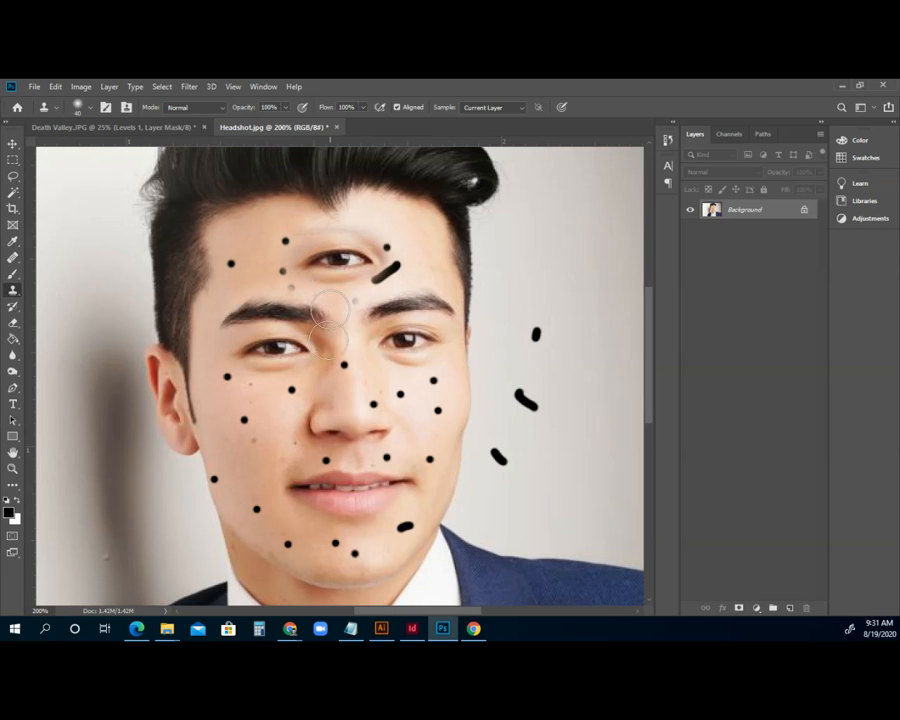
left_click(262, 372)
key("ctrl+z")
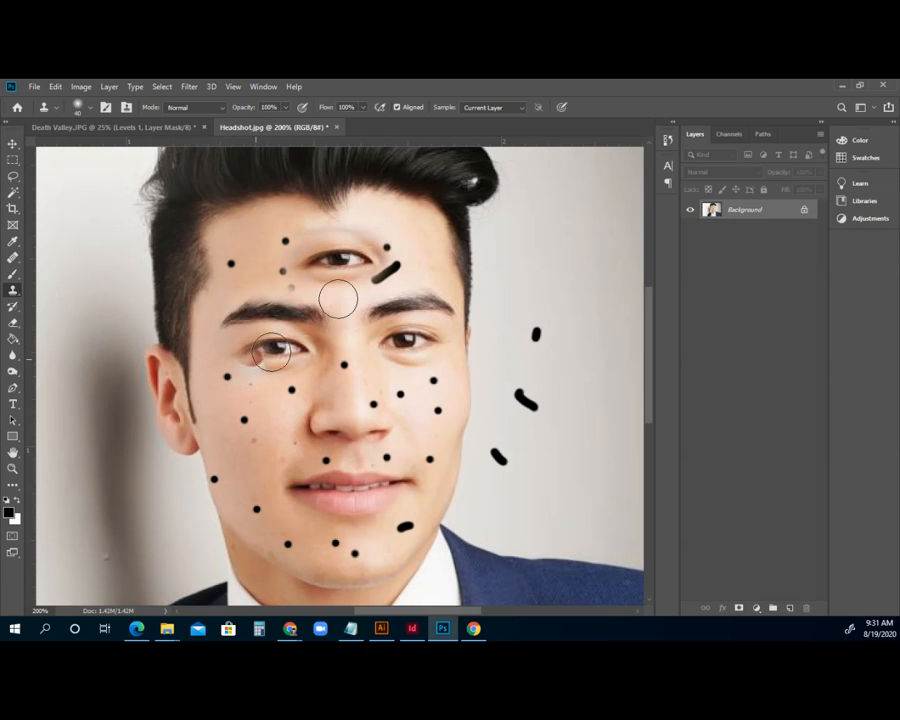
left_click(397, 304)
key("ctrl+z")
key("ctrl+z")
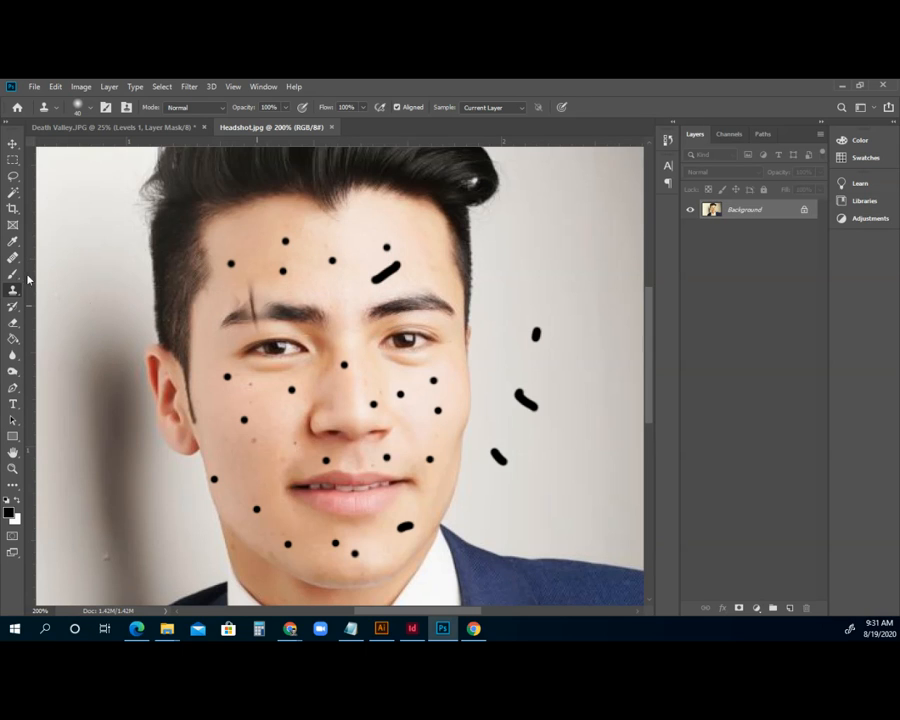
Step: Try to copy the eye onto the forehead with the Healing Brush at 36 px, and undo the painting
left_click(12, 260)
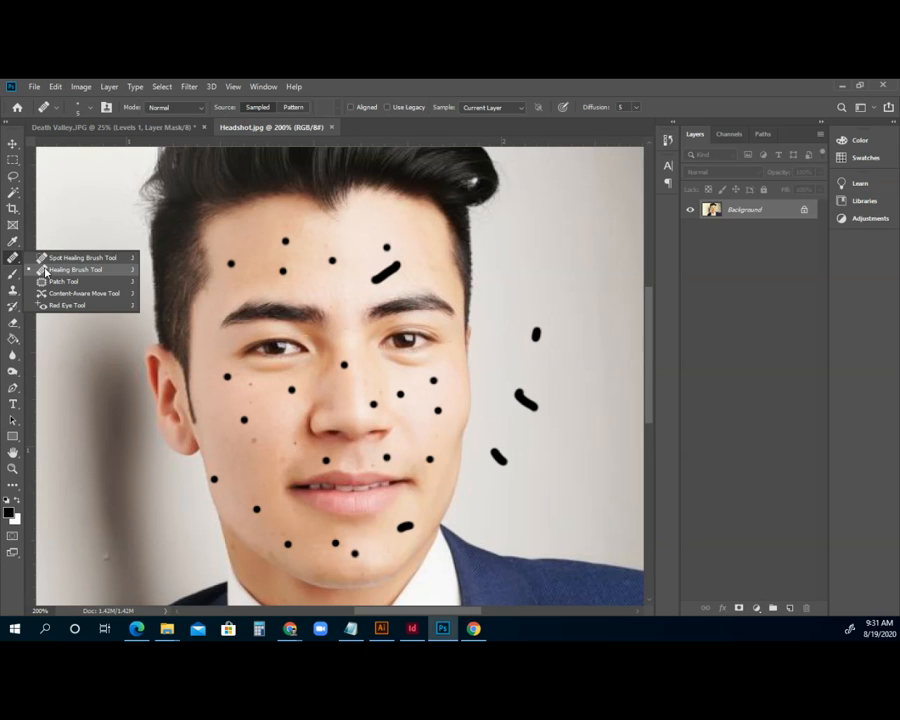
left_click(57, 270)
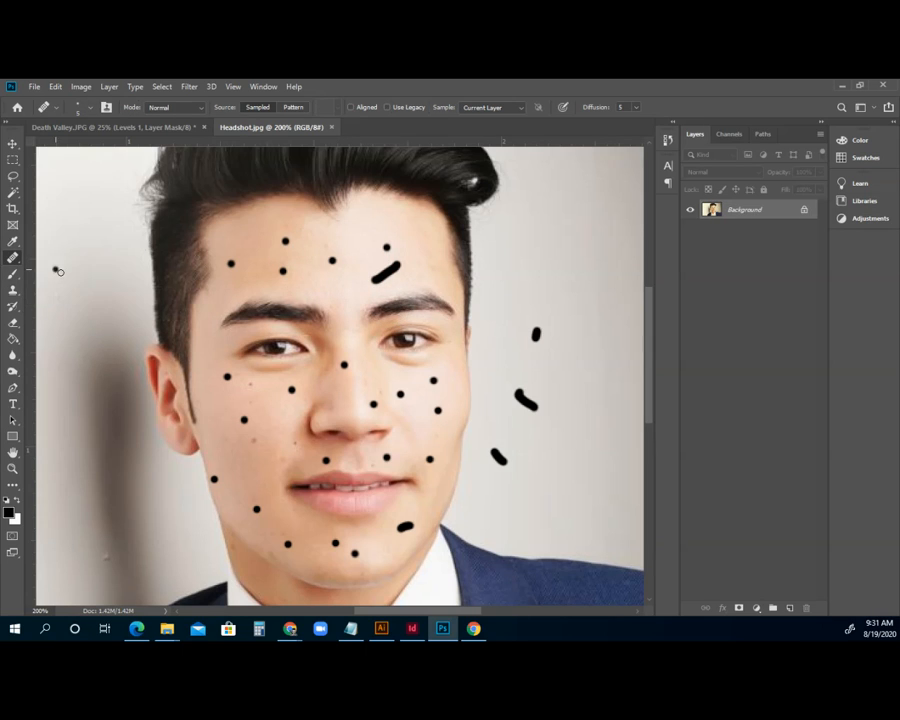
left_click(90, 112)
left_click_drag(30, 148, 41, 143)
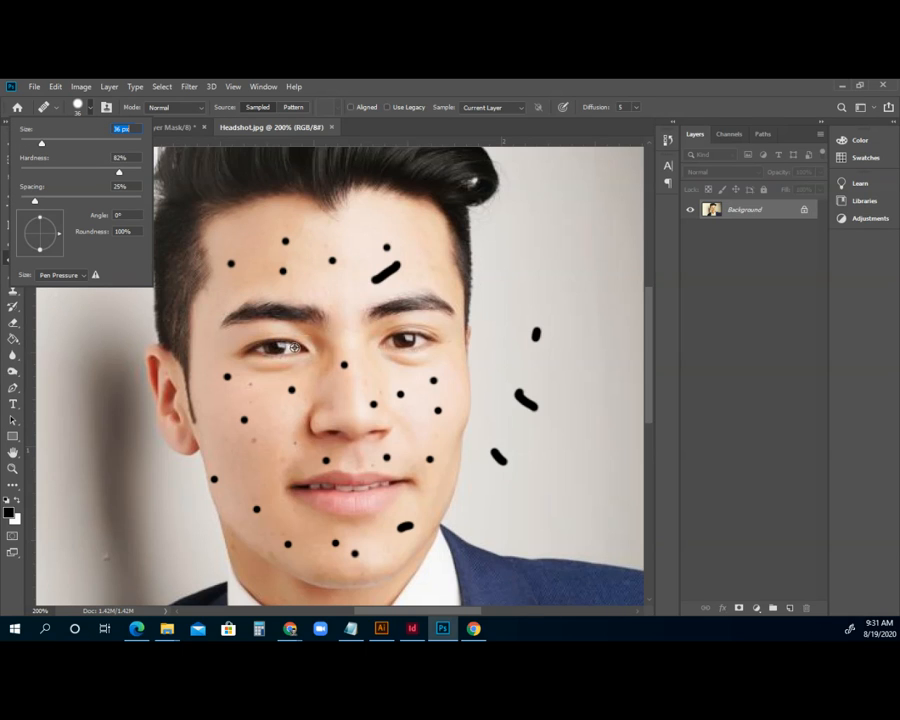
key("Return")
left_click(279, 352, "alt")
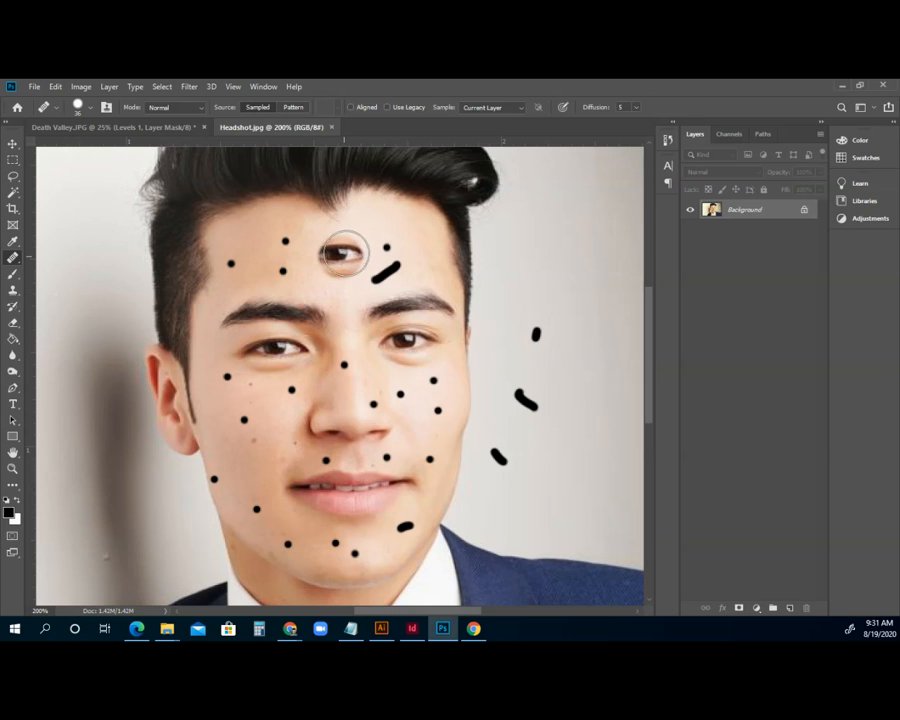
mouse_move(339, 256)
left_mouse_down()
mouse_move(301, 265)
mouse_move(319, 257)
mouse_move(370, 262)
left_mouse_up()
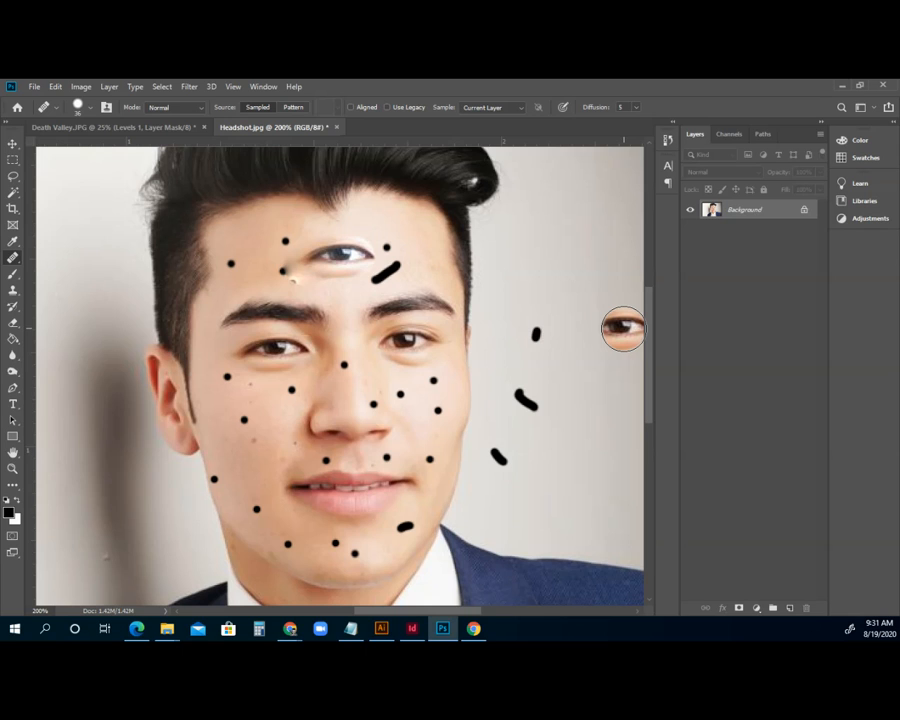
key("ctrl+z")
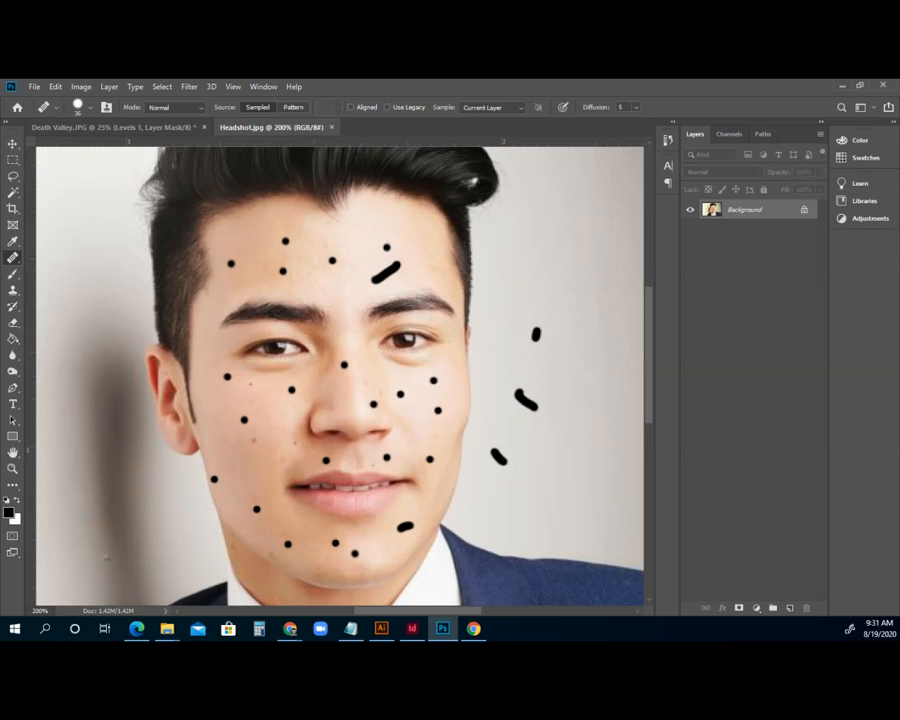
Step: Set the Healing Brush size to 8 px for retouching the face at 400% magnification
key("z")
left_click(306, 344)
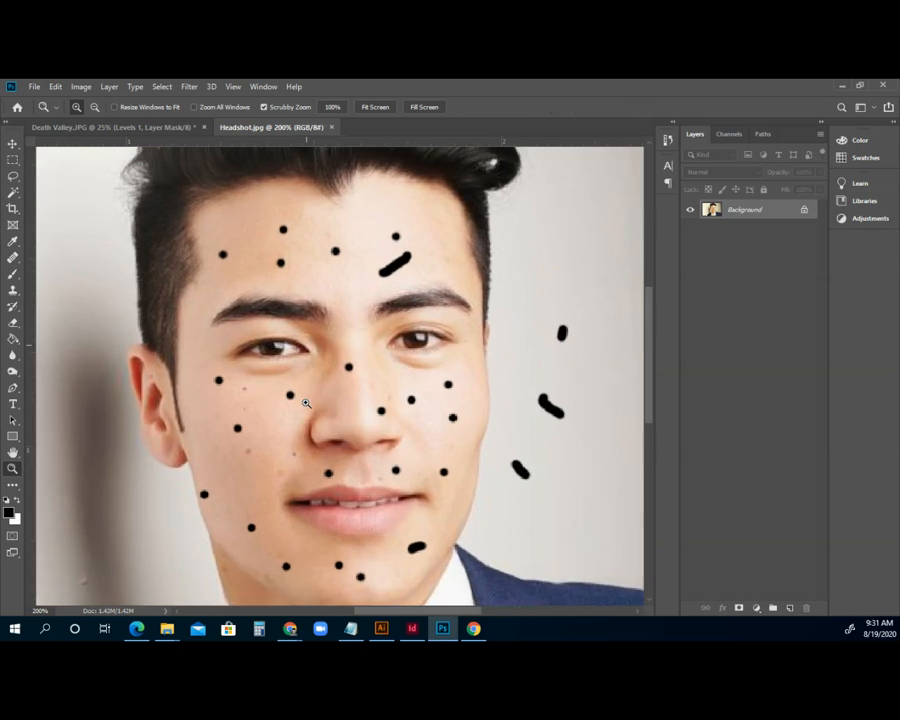
left_click(269, 420)
left_click_drag(12, 257, 68, 274)
left_click(91, 110)
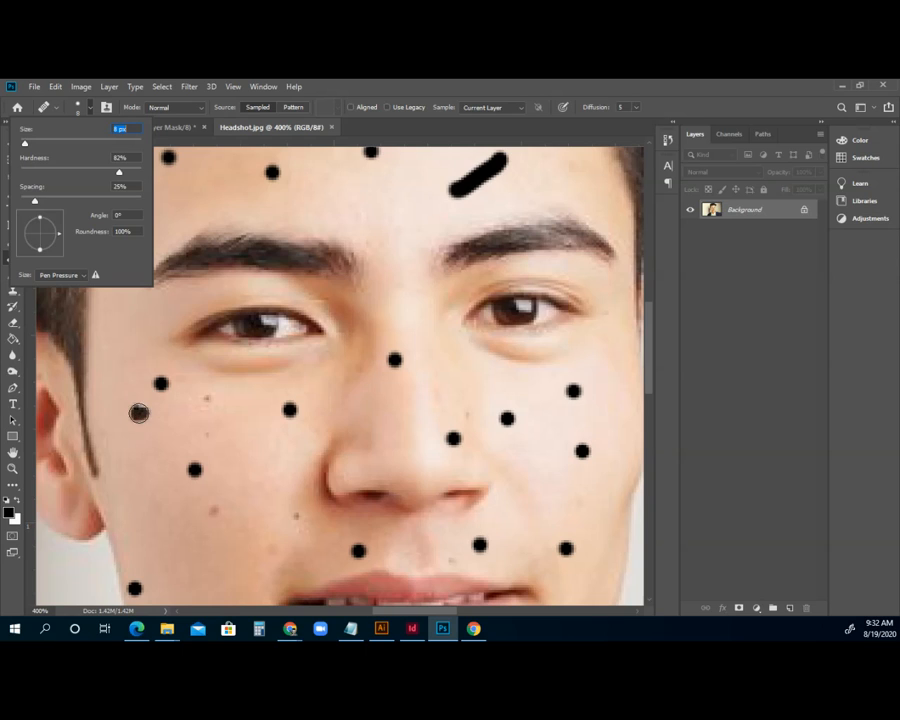
Step: Sample clean skin and heal the three black dots on the cheek beside the visible ear
left_click(137, 412, "alt")
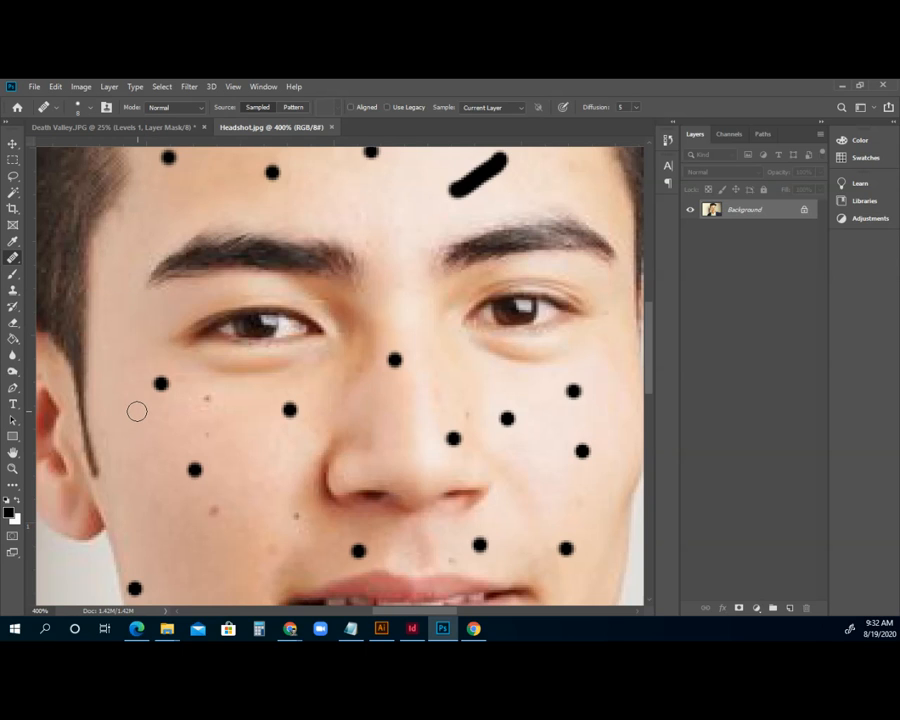
left_click(160, 382)
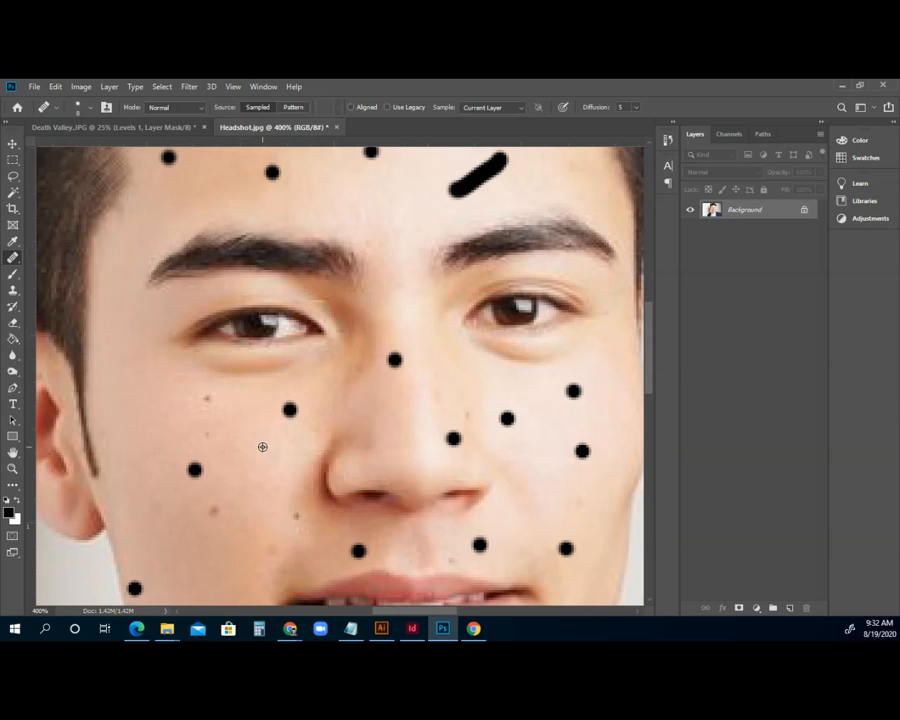
left_click(289, 409)
left_click(197, 464)
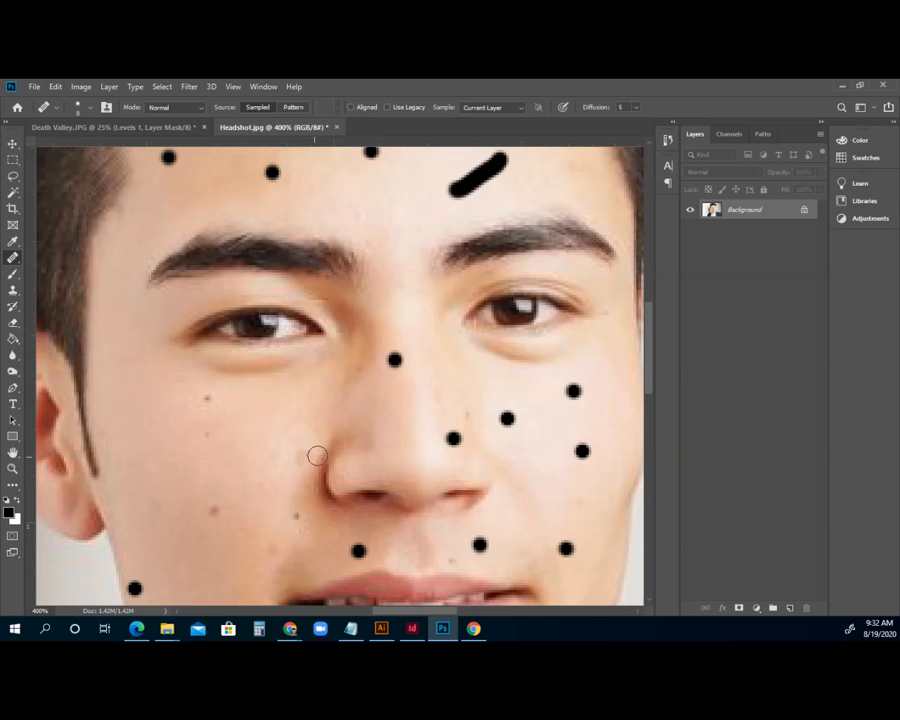
Step: Heal the black dots on the bridge and side of the nose, redoing the side dot with a clean skin sample
left_click(396, 362)
left_click(454, 438)
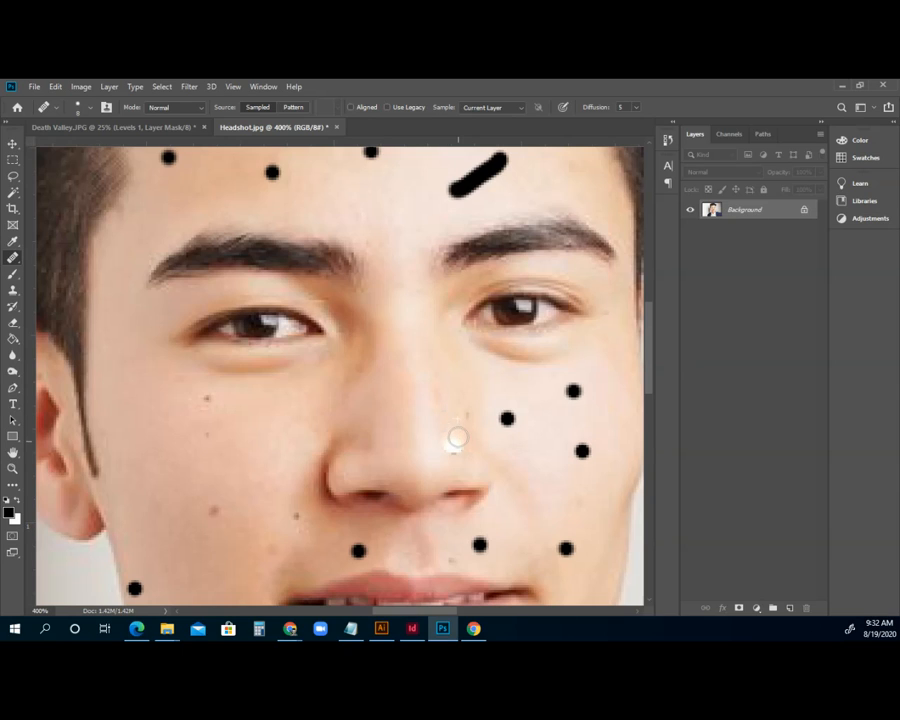
key("ctrl+z")
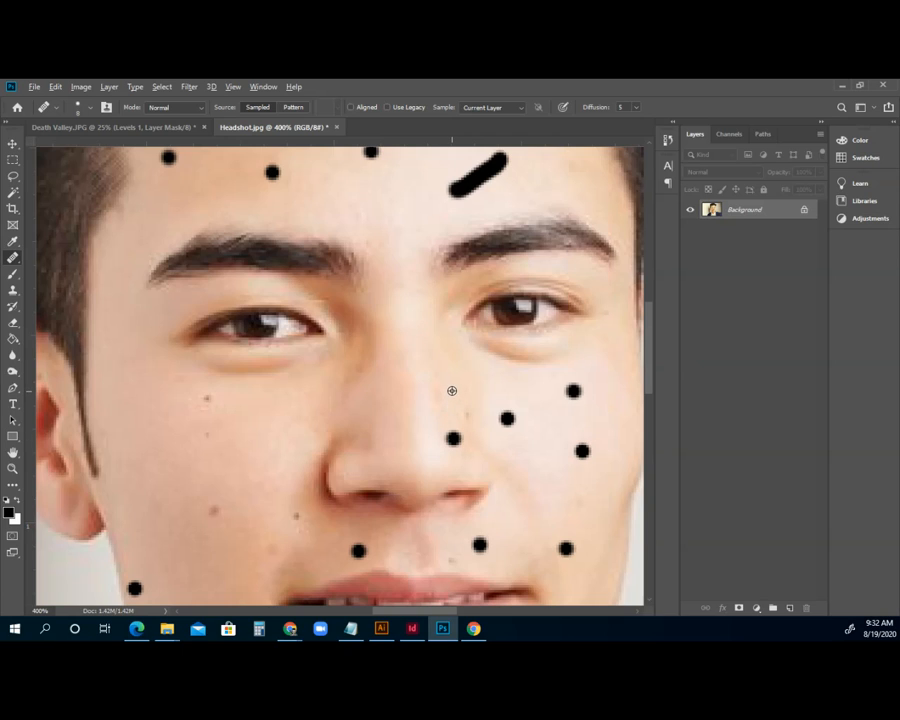
left_click(452, 438)
left_click(507, 417)
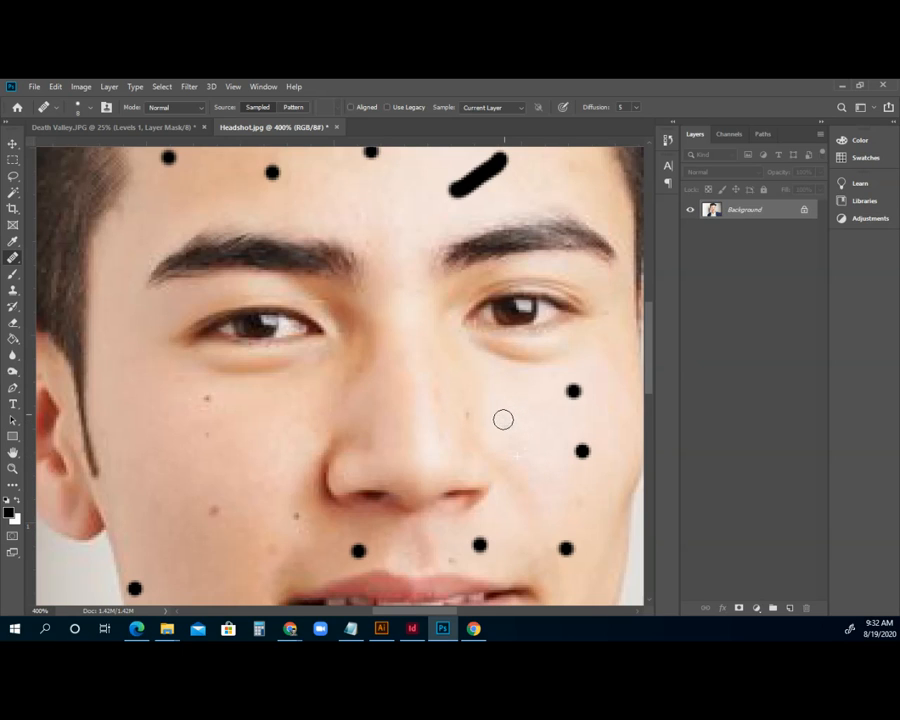
left_click(491, 382)
key("ctrl+z")
key("ctrl+z")
Step: Heal the three black dots on the cheek farther from the visible ear with the Healing Brush
left_click(507, 418)
left_click(568, 391)
left_click(582, 450)
left_click(468, 292)
Step: Heal the four black dots across the forehead above the eyebrow on the visible ear's side
scroll(469, 330, "up", 2)
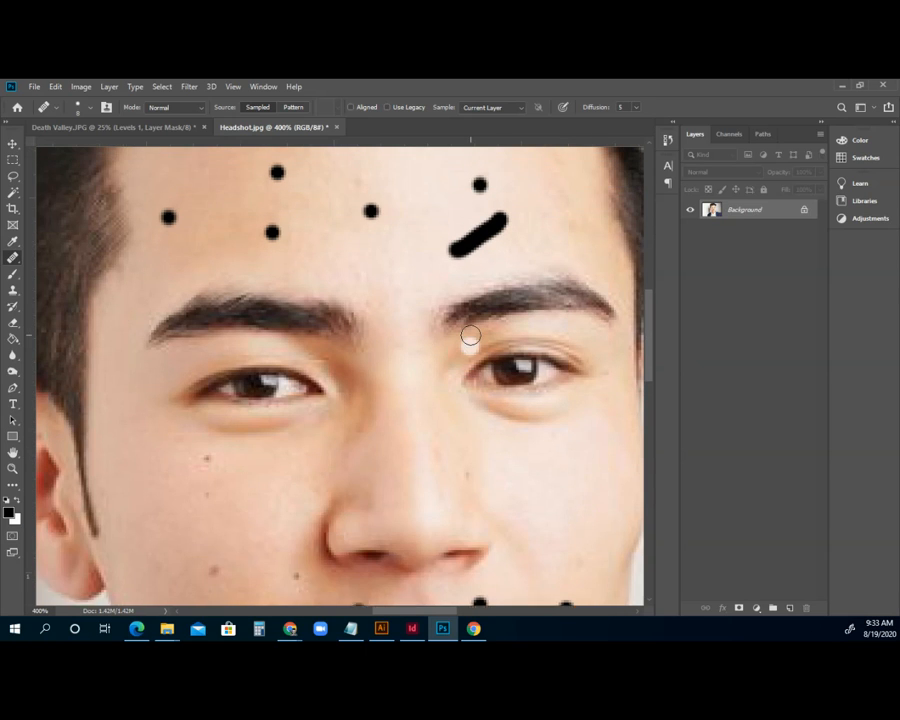
scroll(470, 336, "up", 3)
left_click(276, 269)
left_click(167, 318)
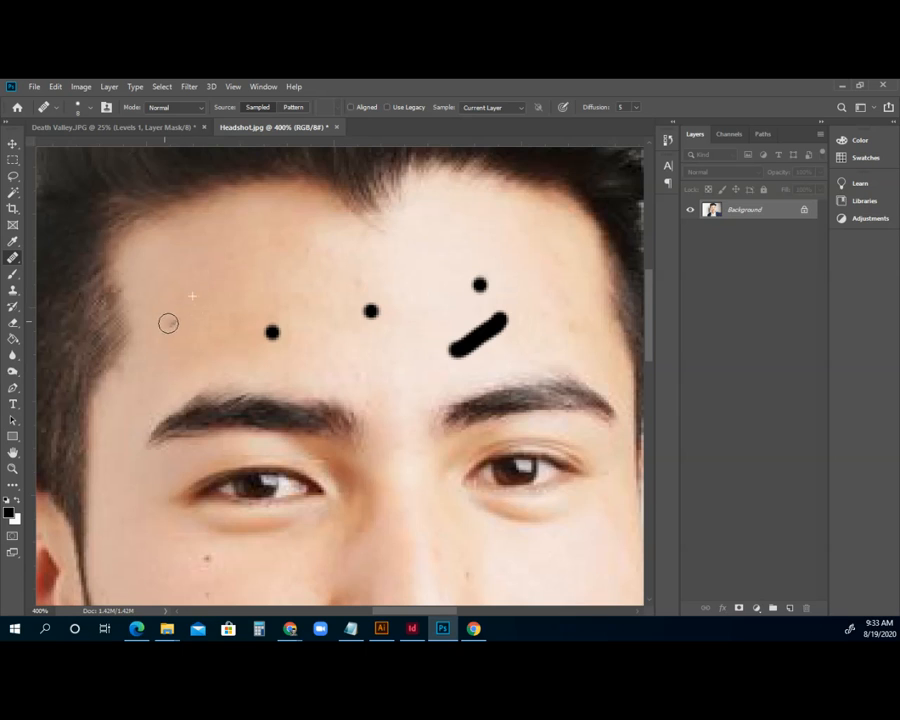
left_click(270, 331)
left_click(366, 309)
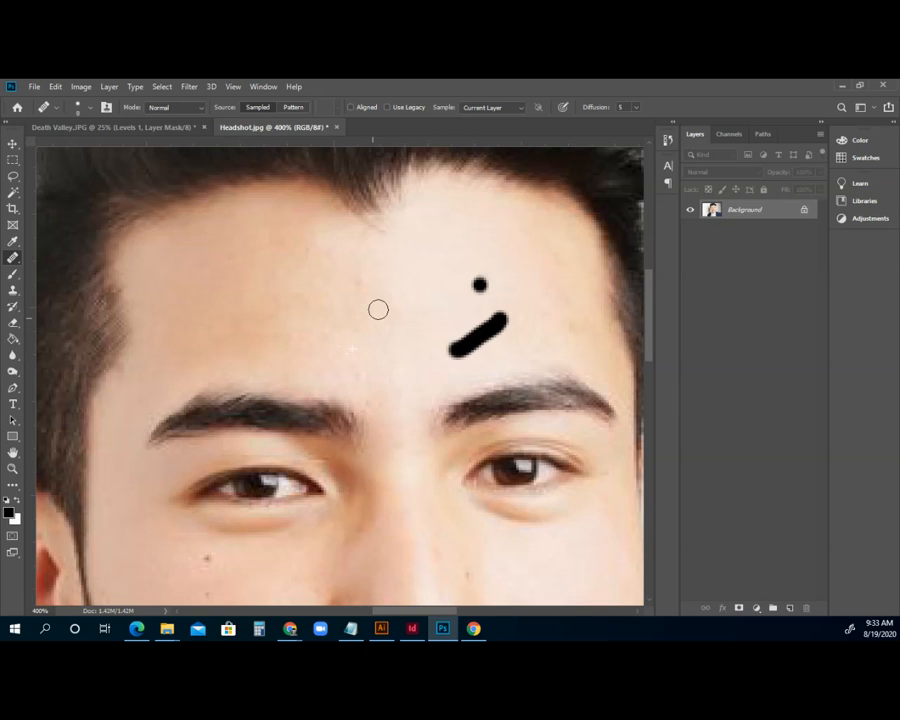
Step: Sample nearby forehead skin and heal the faint central blemish, the last black dot and the thick diagonal mark
left_click(355, 309, "alt")
left_click(362, 283)
key("alt")
left_click(445, 269, "alt")
left_click(479, 283)
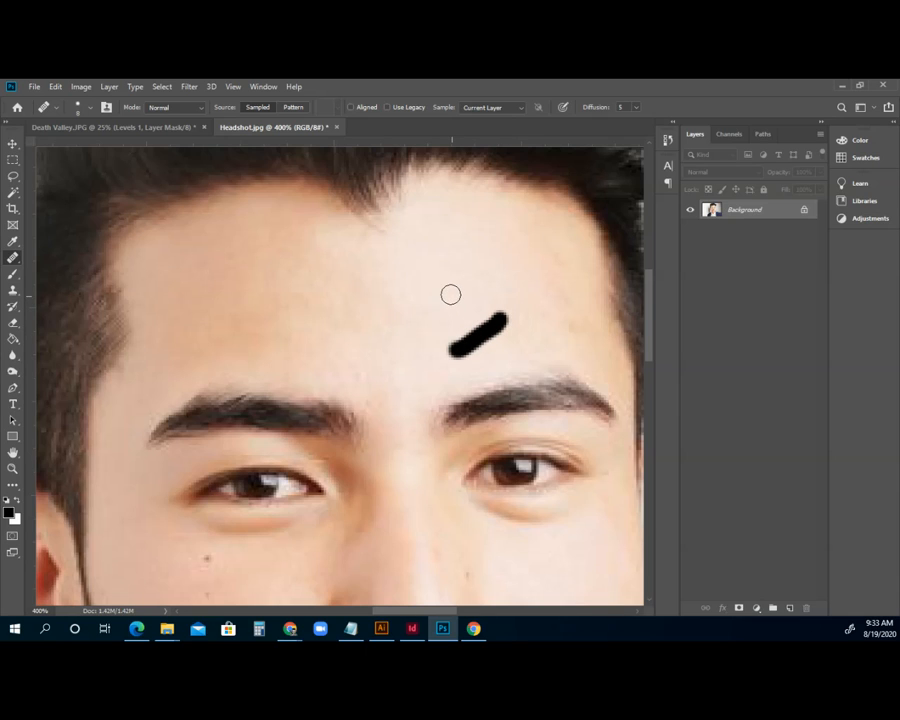
left_click(448, 291, "alt")
mouse_move(466, 325)
left_mouse_down()
mouse_move(476, 325)
mouse_move(456, 347)
mouse_move(504, 316)
mouse_move(477, 327)
left_mouse_up()
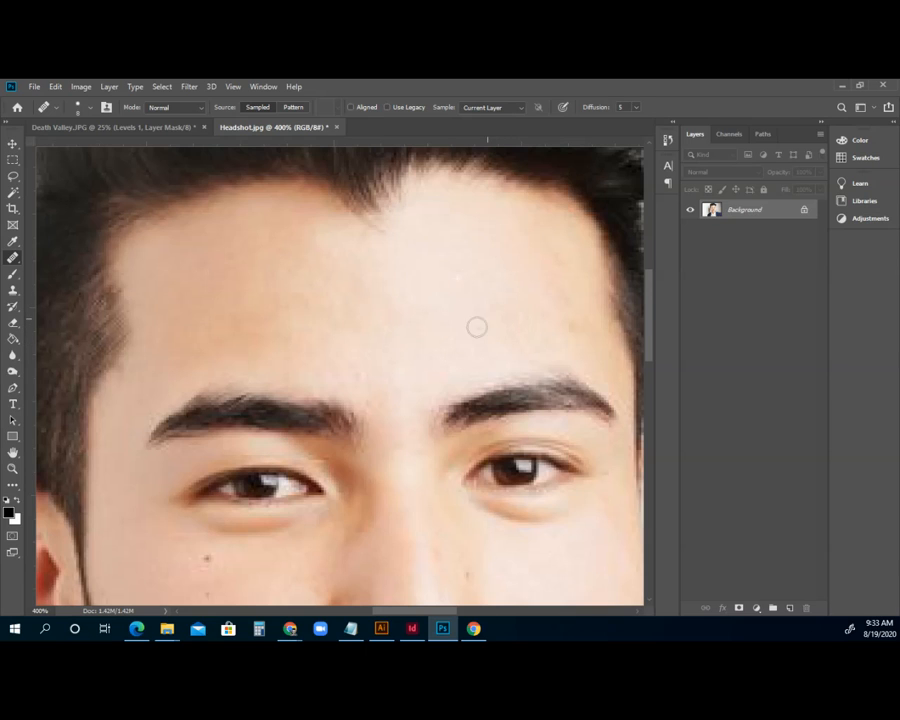
Step: Heal the two black dots above the upper lip and the one beside the corner of the mouth
scroll(538, 365, "down", 3)
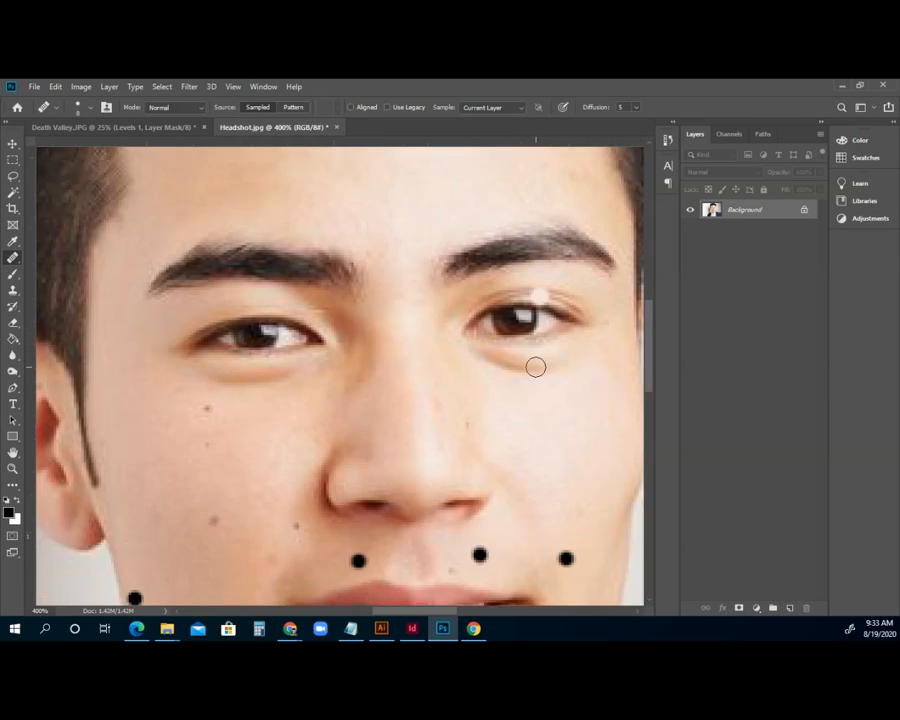
scroll(535, 367, "down", 2)
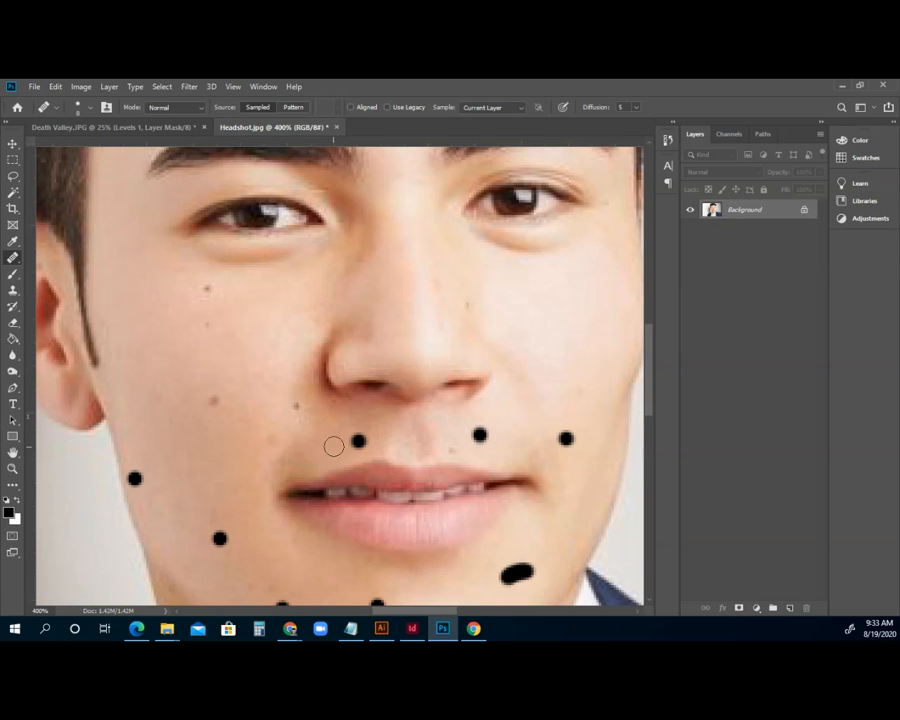
left_click(357, 440)
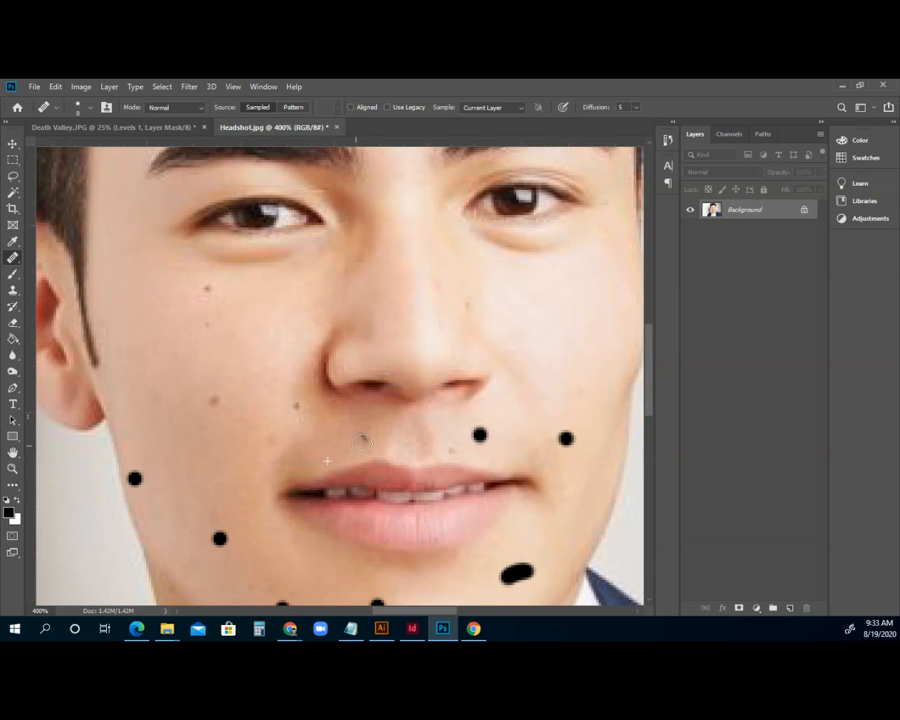
left_click(478, 433)
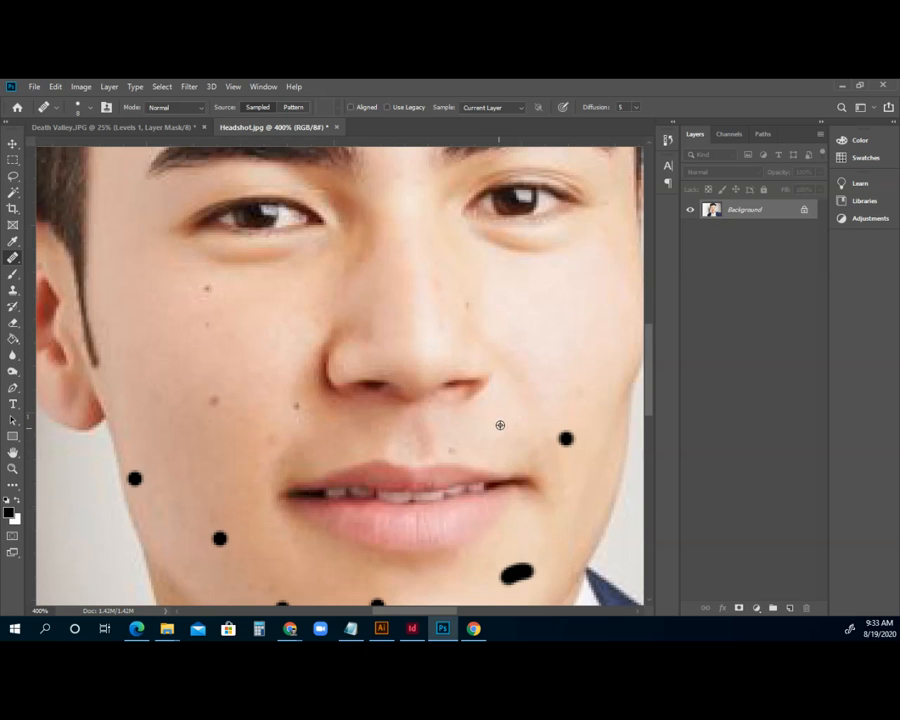
left_click(567, 437)
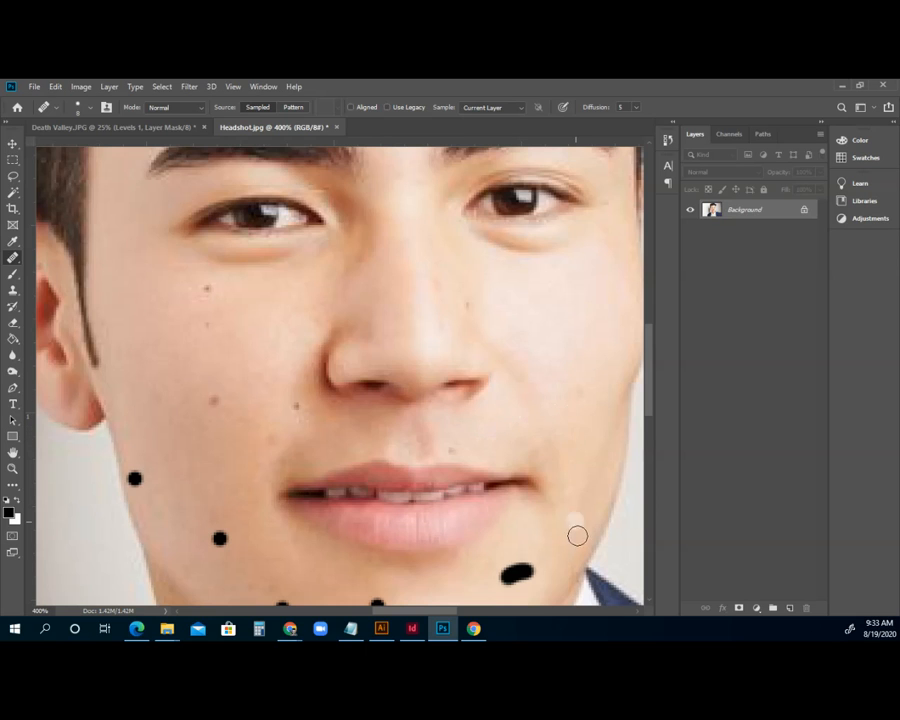
Step: Heal the elongated black mark and the five black dots along the chin and jaw with the Healing Brush
scroll(556, 523, "down", 2)
scroll(556, 523, "down", 1)
left_click(517, 461)
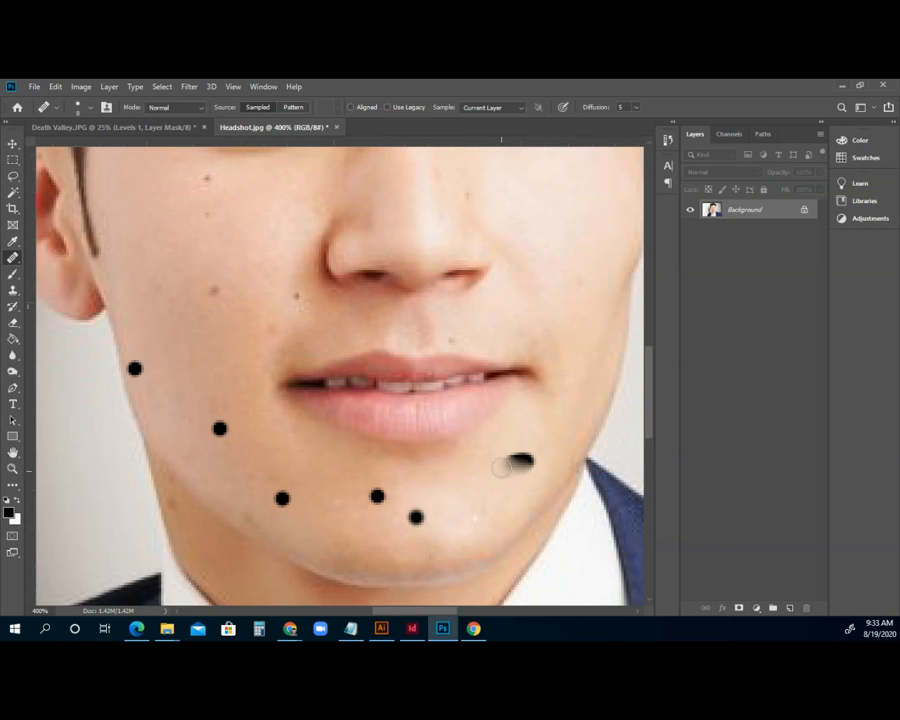
left_click(416, 517)
left_click(377, 495)
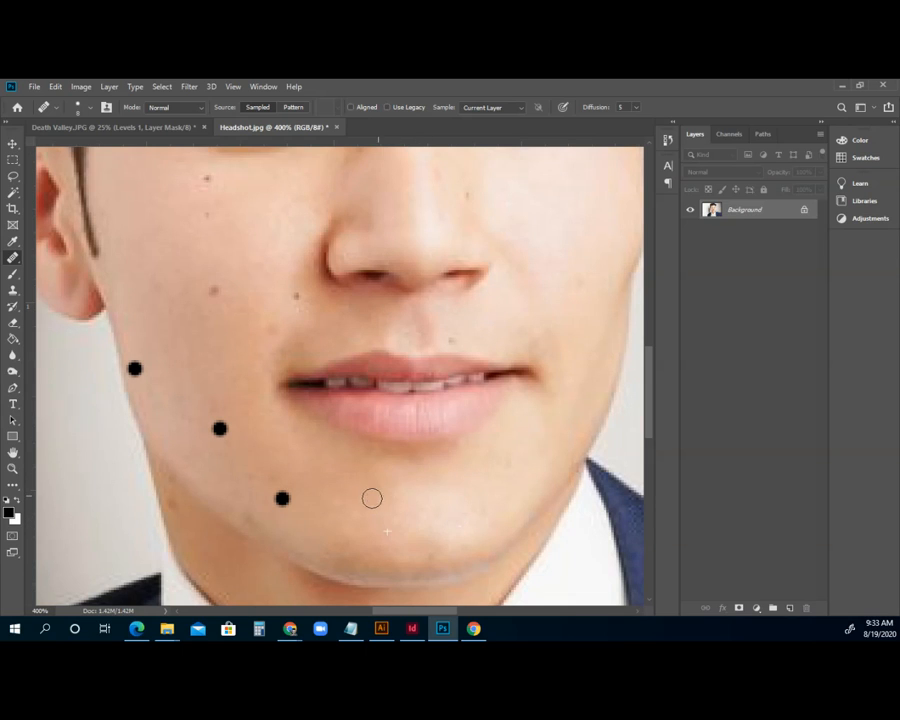
left_click(282, 497)
left_click(219, 428)
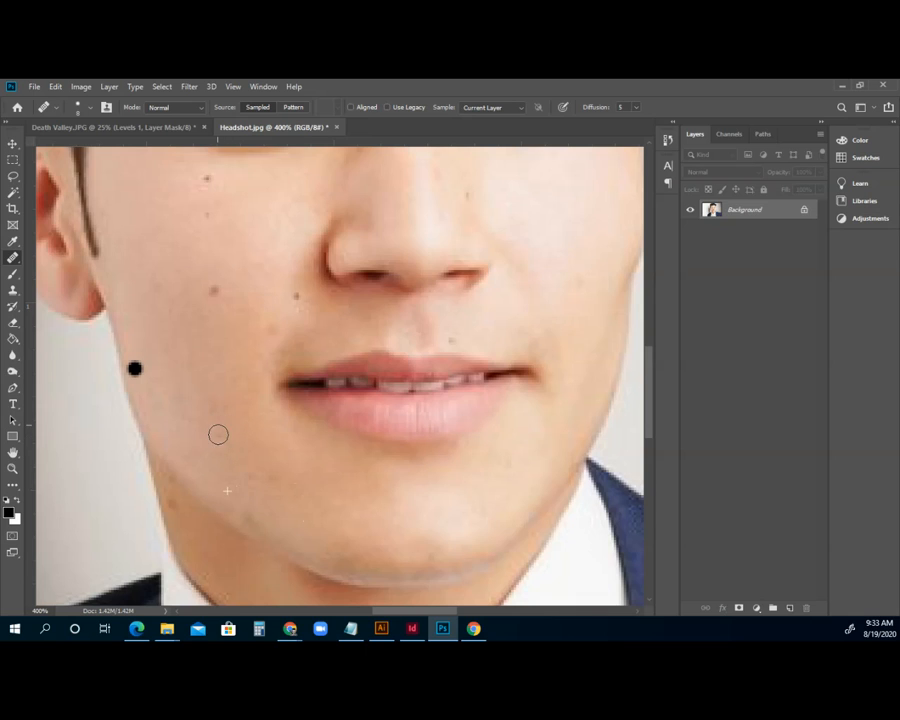
left_click(135, 368)
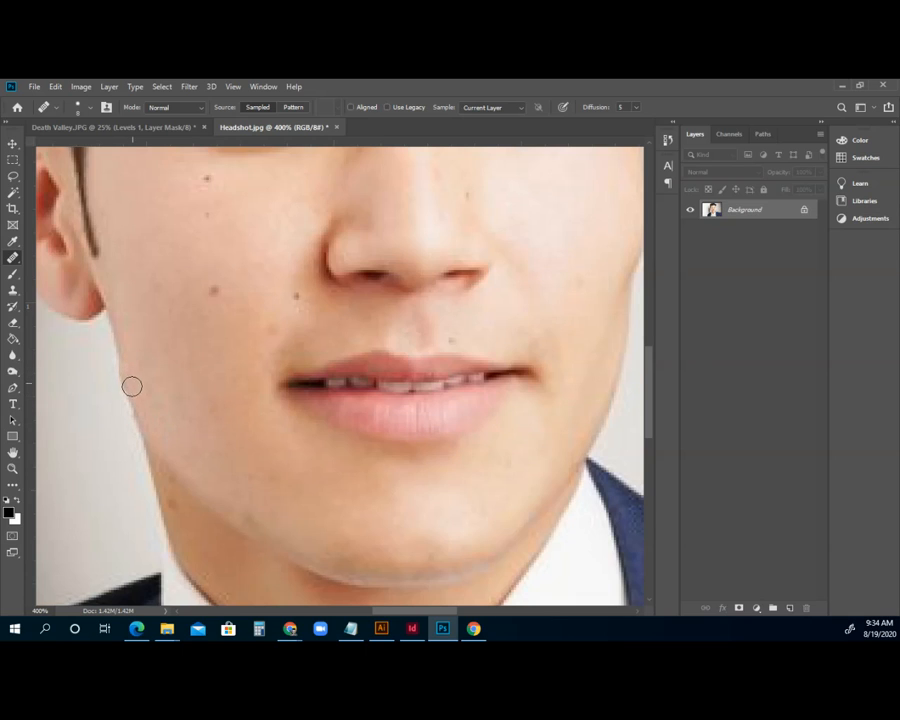
key("ctrl+z")
Step: Heal the three black marks on the wall beside the face with the Healing Brush
left_click(12, 468)
left_click(368, 428, "alt")
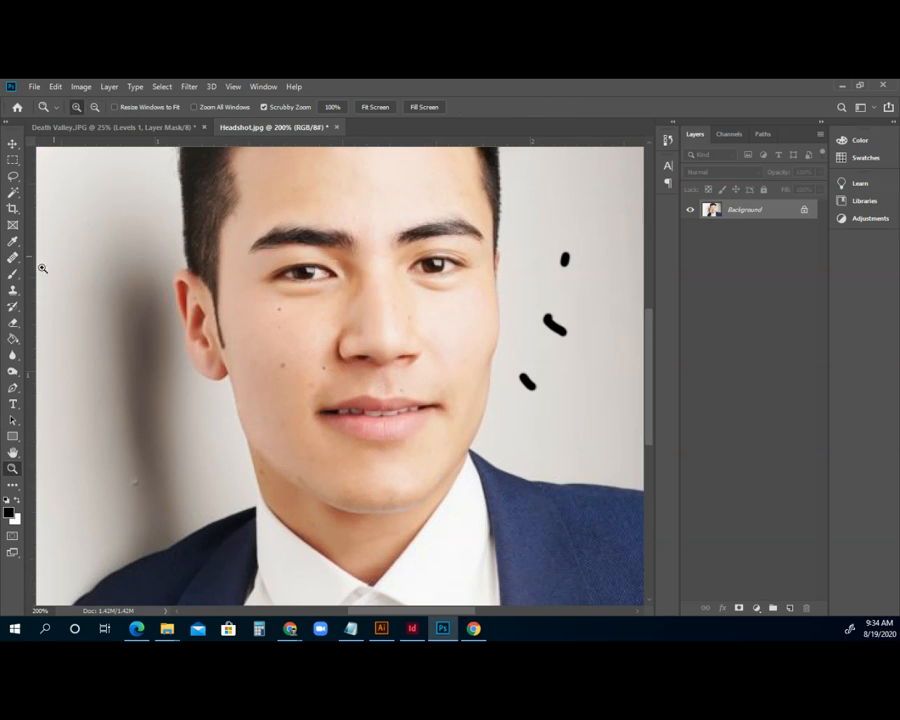
left_click(12, 257)
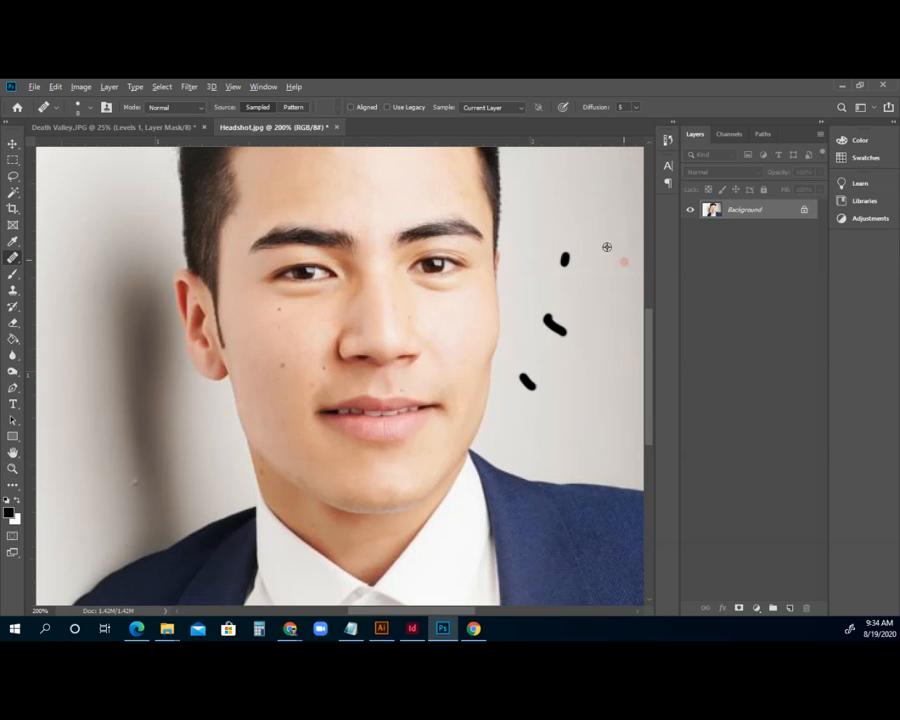
left_click(563, 258)
left_click_drag(549, 316, 558, 329)
left_click(528, 380)
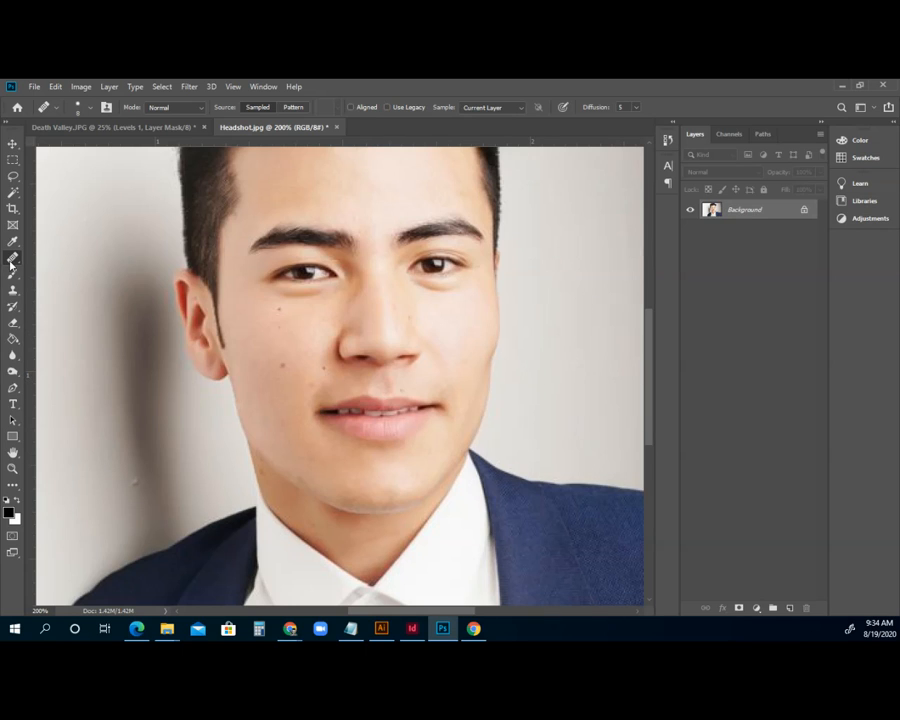
Step: Revert the headshot to its last saved version
key("z")
left_click(362, 281, "alt")
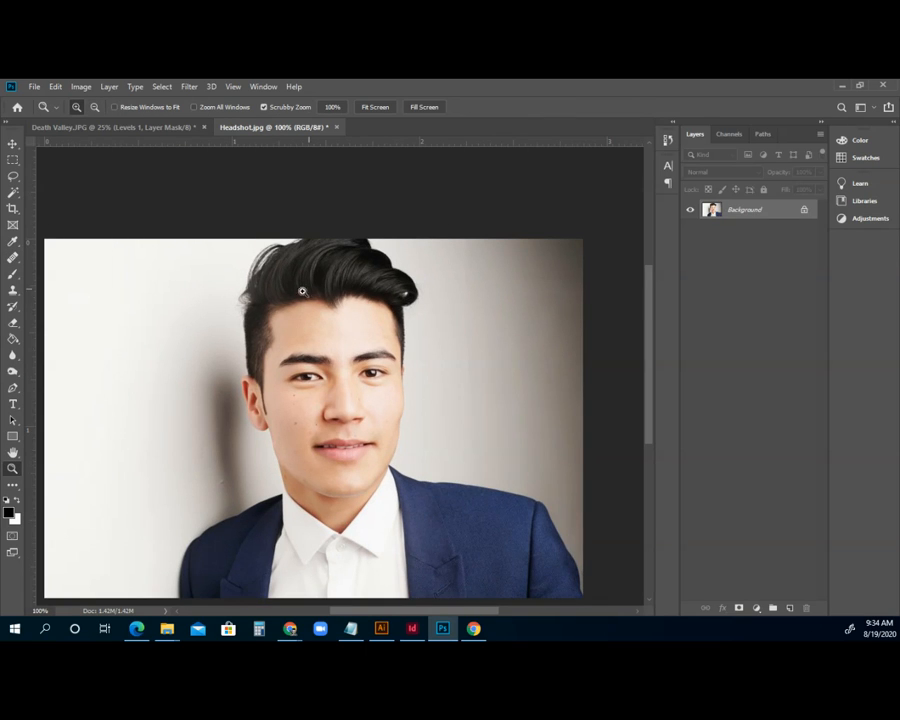
scroll(269, 307, "down", 2)
left_click(18, 452)
left_click_drag(155, 430, 195, 410)
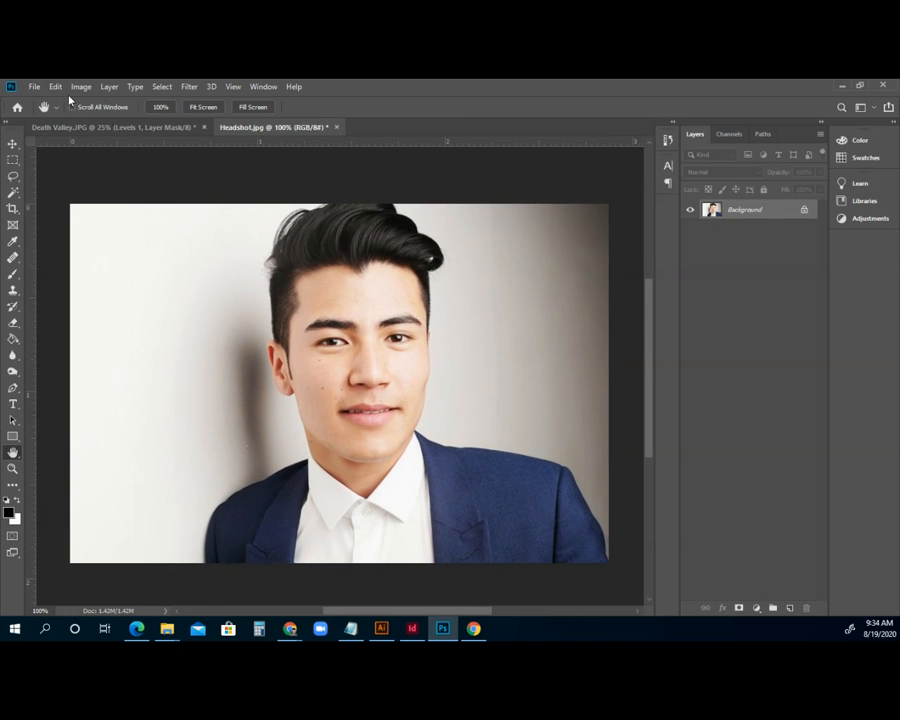
left_click(34, 88)
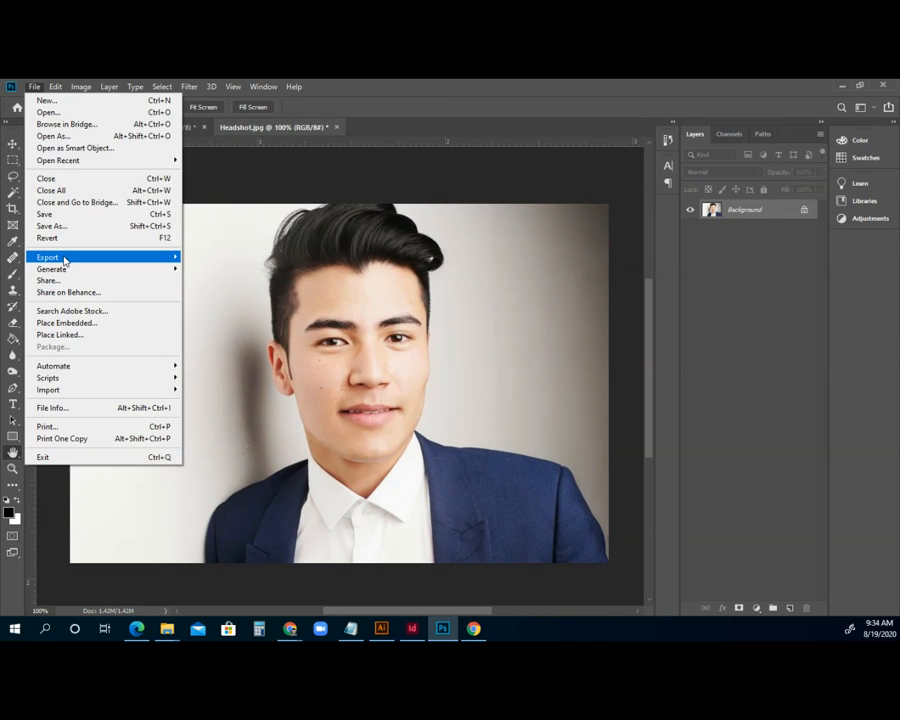
mouse_move(63, 260)
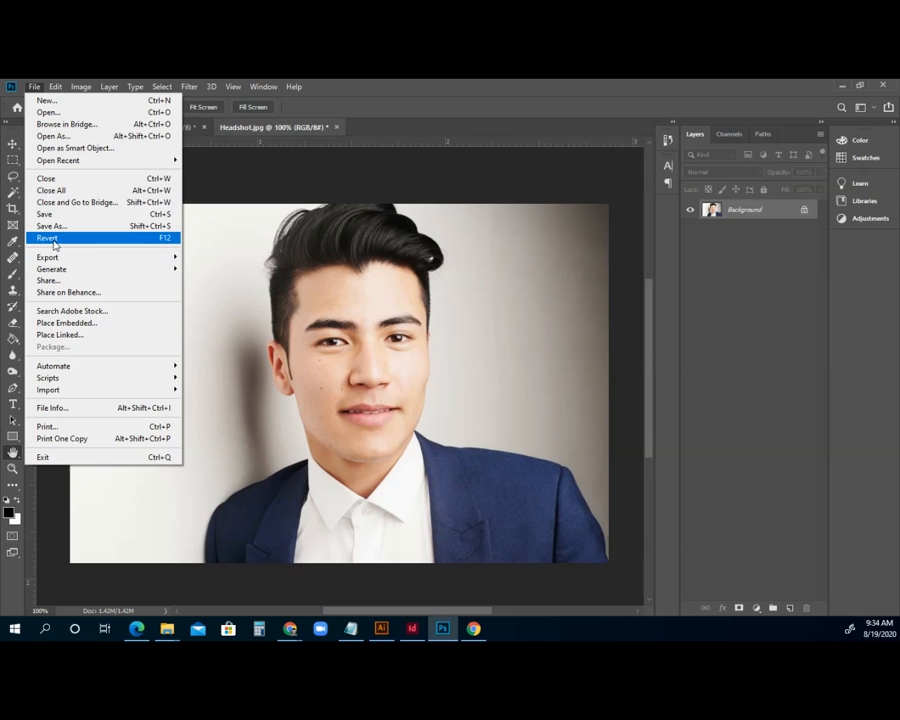
left_click(50, 238)
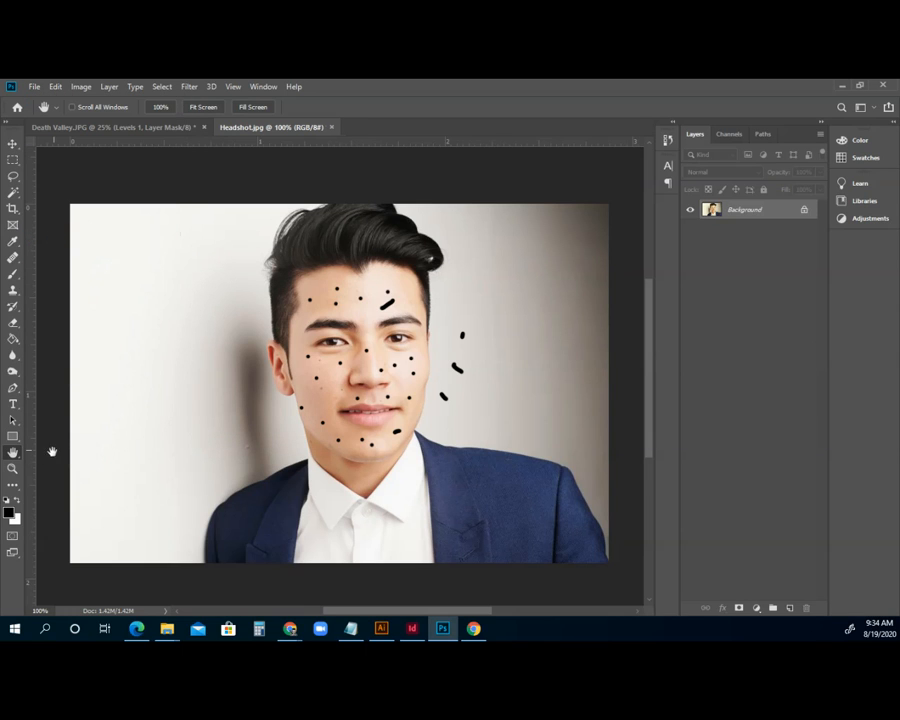
Step: Choose the Spot Healing Brush for the face and reduce its brush size to 11 px
left_click(12, 467)
left_click(375, 370)
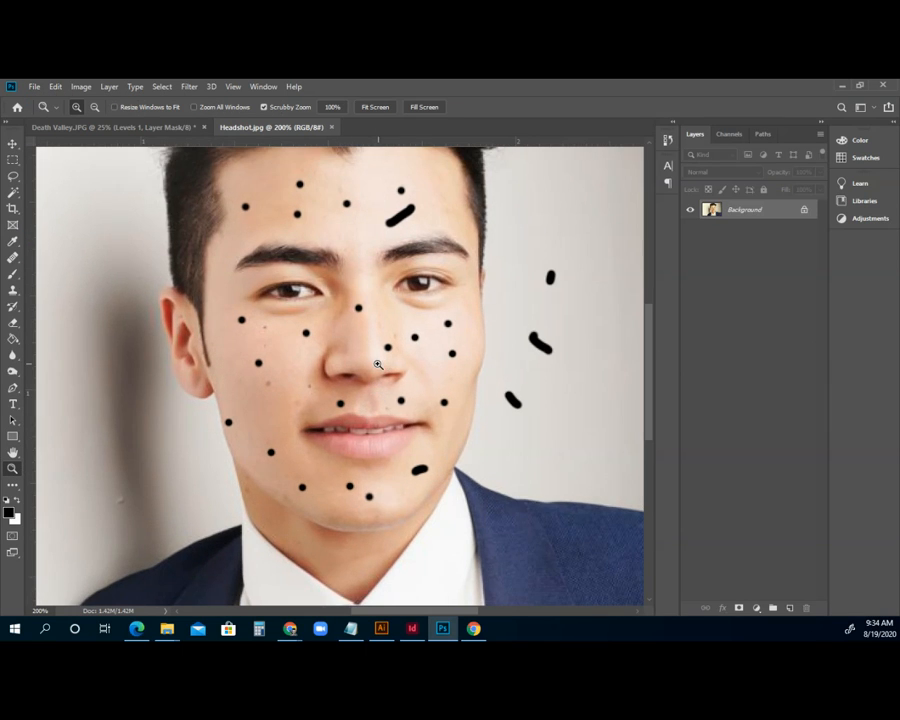
scroll(378, 364, "up", 2)
left_click_drag(12, 262, 67, 265)
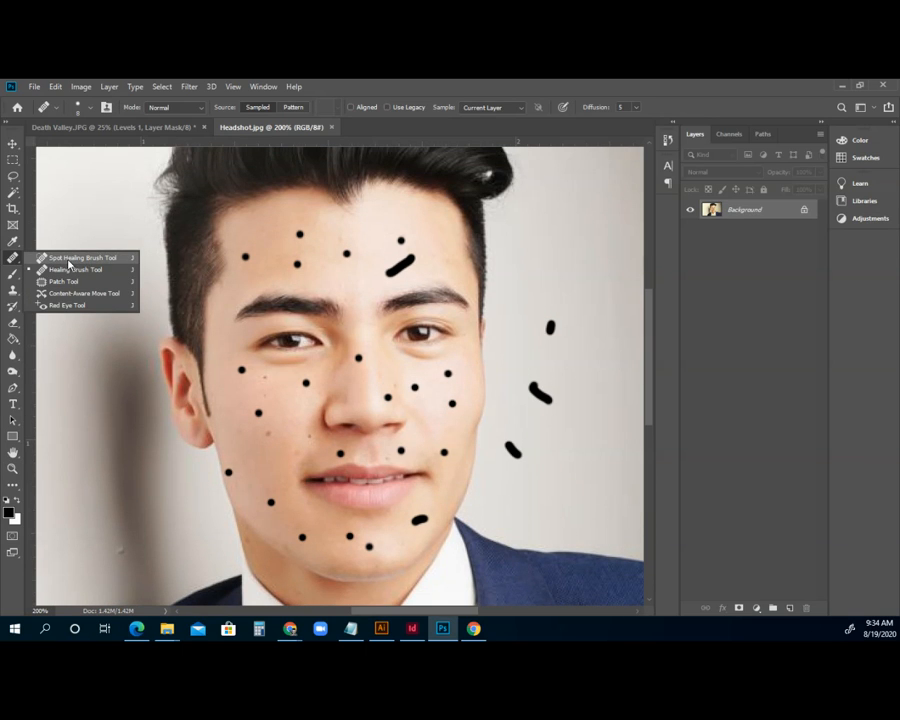
left_click_drag(68, 264, 66, 260)
left_click(80, 106)
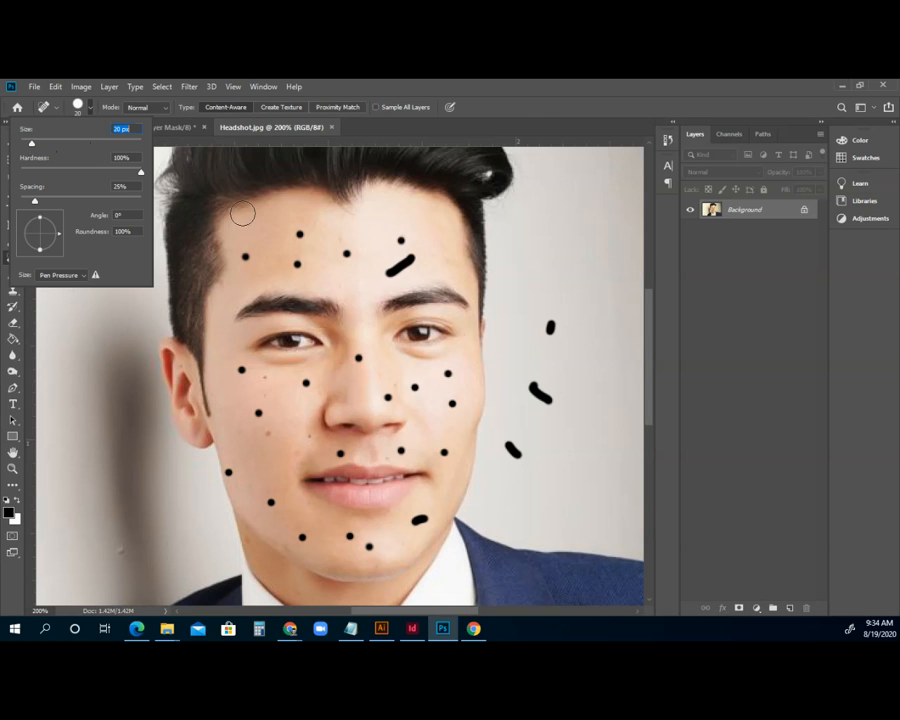
left_click_drag(29, 146, 26, 146)
Step: Remove the five black dots and the thick diagonal mark from the forehead with the Spot Healing Brush
left_click(346, 252)
left_click(400, 240)
mouse_move(409, 257)
left_mouse_down()
mouse_move(388, 273)
mouse_move(411, 258)
left_mouse_up()
left_click(301, 236)
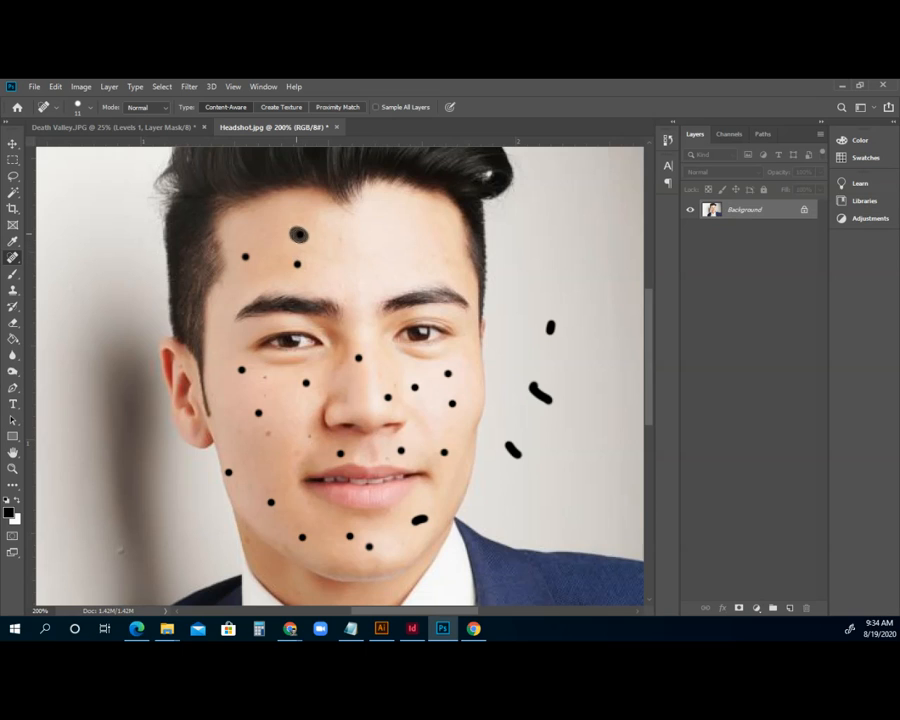
left_click(297, 264)
left_click(245, 256)
Step: Remove the three black marks from the wall beside the face with the Spot Healing Brush
left_click(550, 325)
left_click_drag(536, 384, 545, 398)
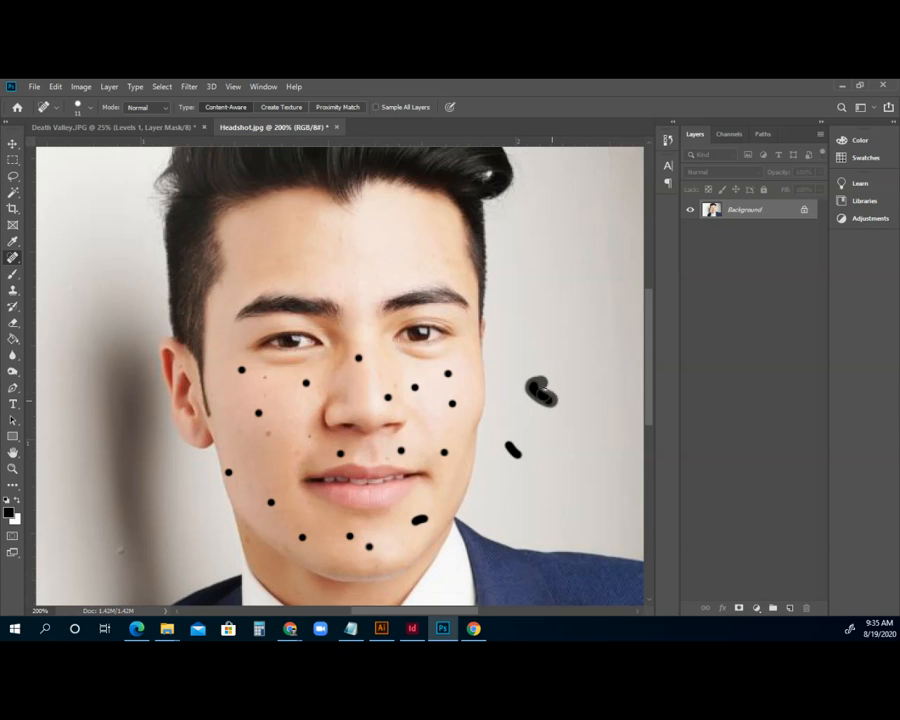
left_click_drag(506, 443, 511, 447)
Step: Remove the black dots from the nose and the cheek farther from the visible ear with the Spot Healing Brush
left_click(452, 404)
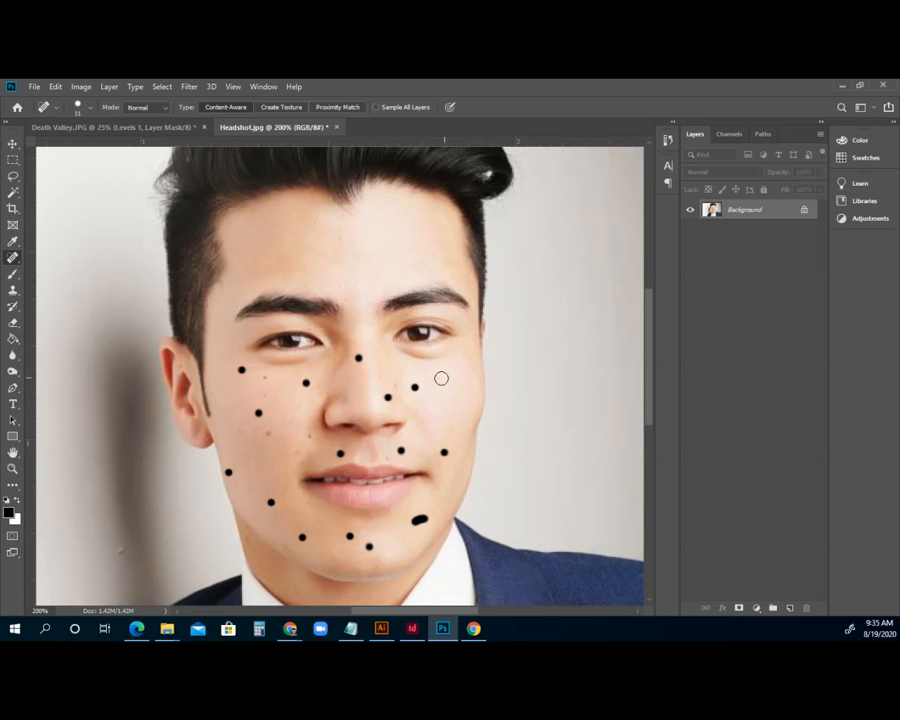
left_click(414, 387)
left_click(387, 397)
left_click(358, 357)
Step: Remove the four black dots from the cheek and jaw edge near the visible ear with the Spot Healing Brush
right_click(14, 259)
left_click(78, 258)
left_click(305, 382)
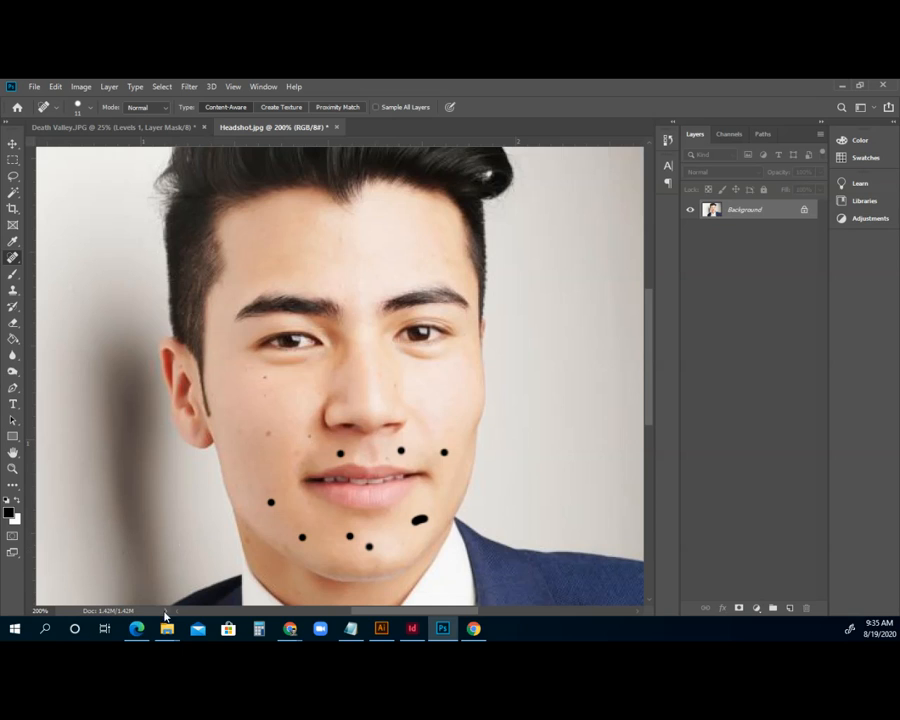
Step: Remove the remaining black dots and the elongated mark from the jaw, chin and around the mouth
left_click(269, 503)
left_click(302, 537)
left_click(369, 546)
left_click(417, 521)
left_click(444, 452)
left_click(401, 451)
left_click(340, 453)
Step: Switch to the Healing Brush and sample clean skin below the small mole beside the nose
left_click(12, 468)
left_click(253, 396)
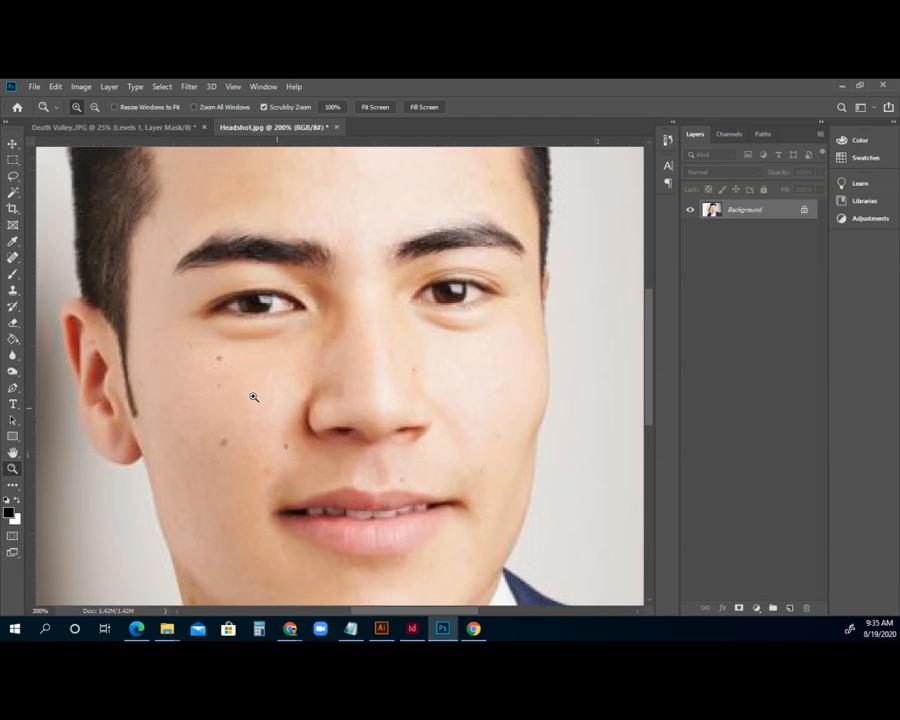
left_click(253, 396)
left_click(96, 263)
left_click(12, 257)
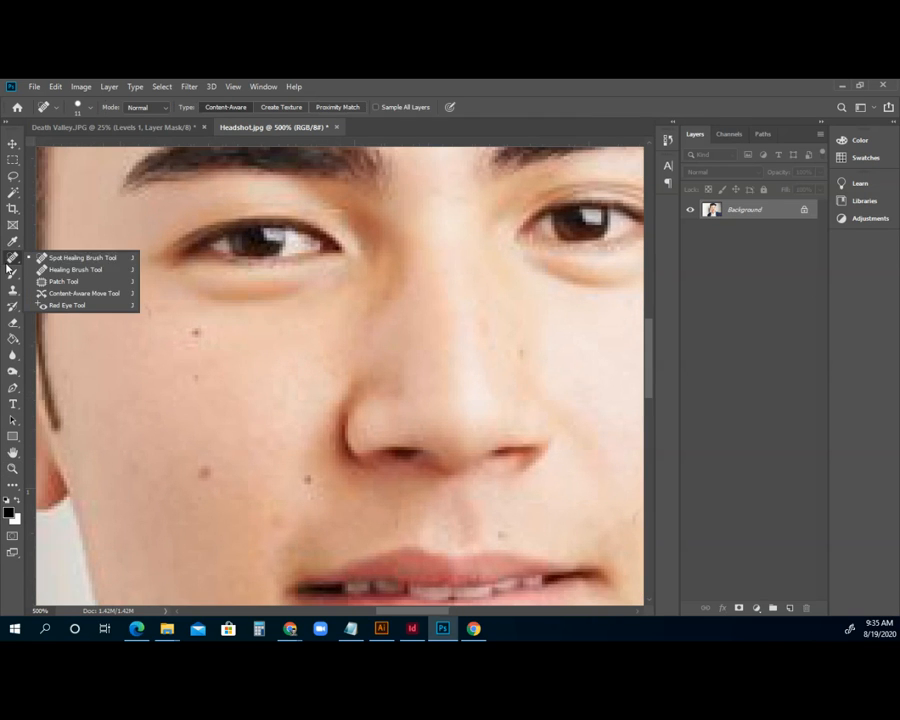
left_click(60, 257)
key("shift+j")
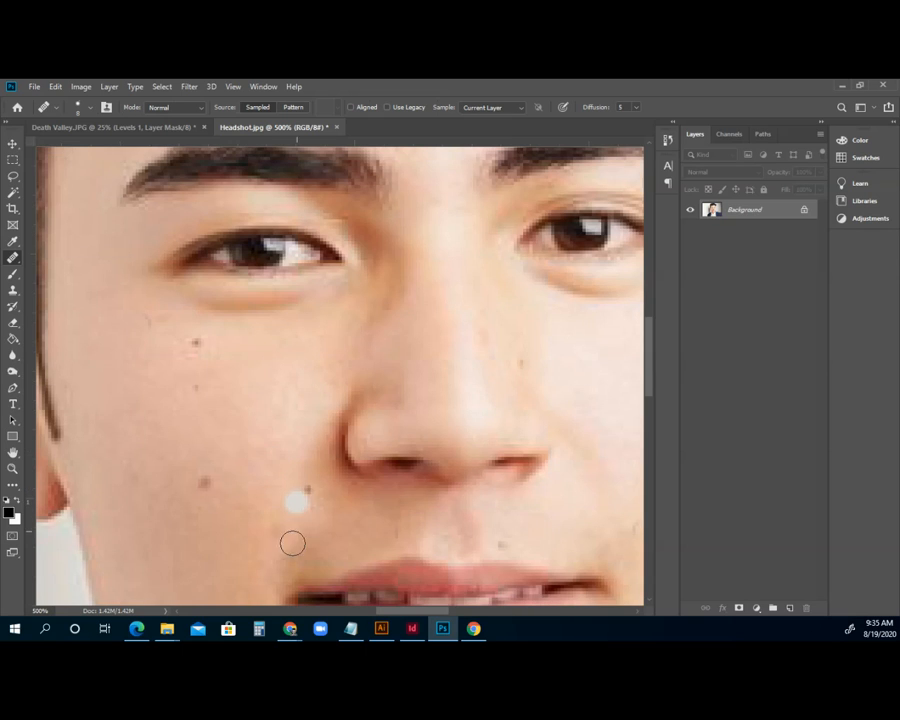
left_click(303, 538, "alt")
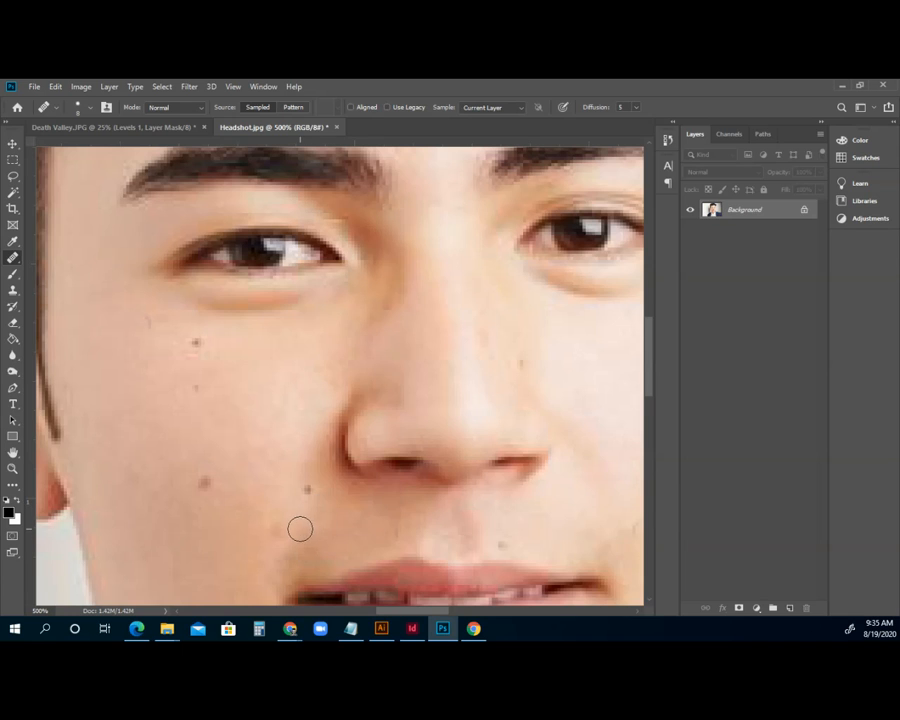
Step: Examine the retouched skin up close across the eyes, forehead, cheek, mouth and chin
scroll(225, 462, "up", 6)
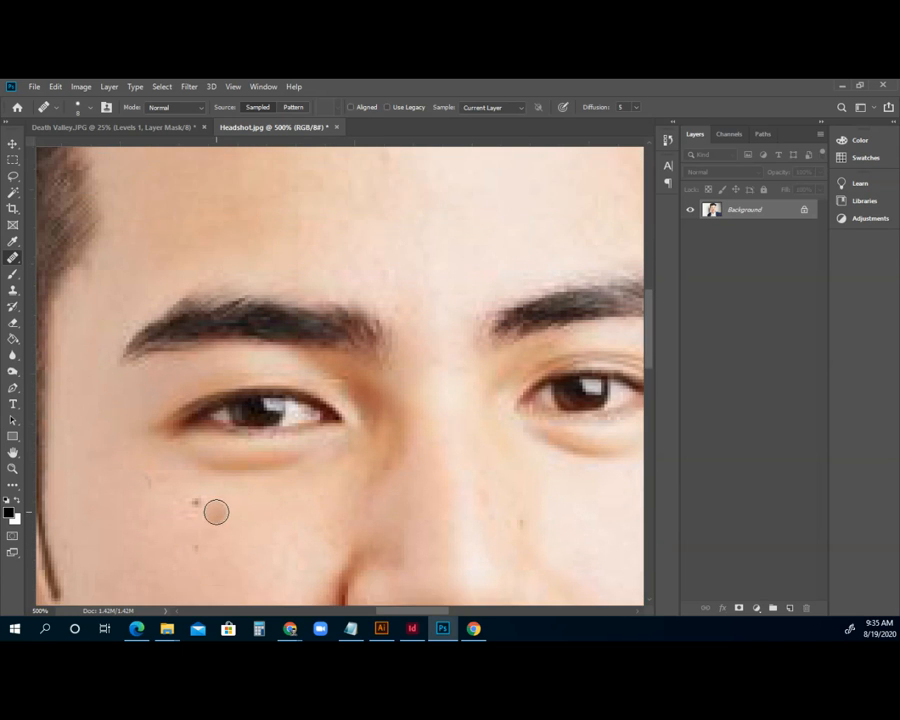
scroll(216, 512, "up", 6)
left_click(370, 457)
key("h")
scroll(277, 300, "down", 10)
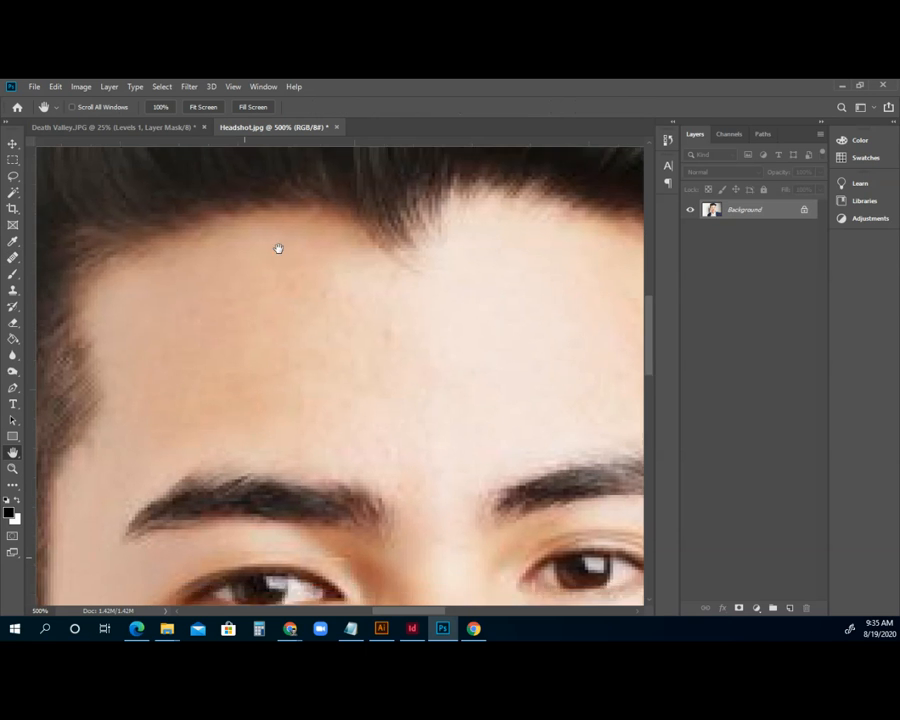
scroll(291, 338, "down", 5)
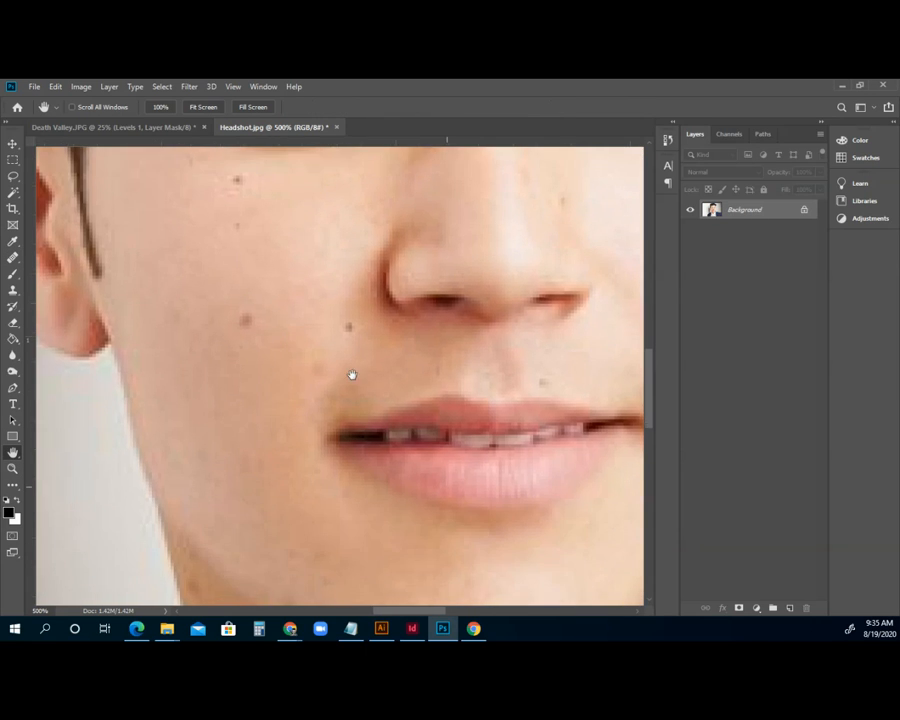
scroll(352, 376, "down", 4)
left_click_drag(420, 335, 344, 396)
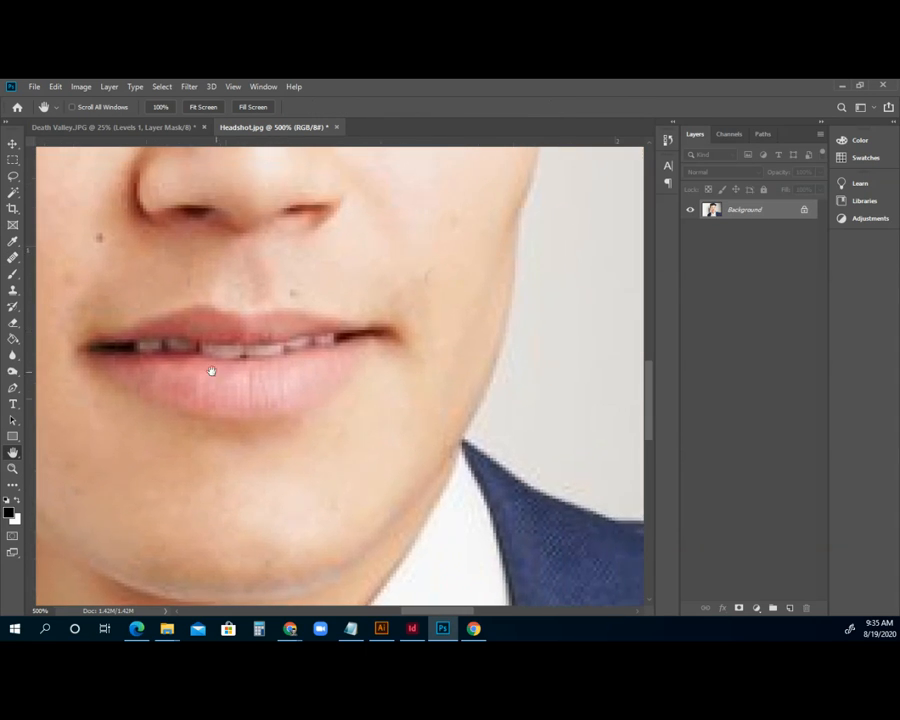
Step: View the whole retouched headshot at 100% to check the overall result
left_click(13, 468)
left_click(235, 356, "alt")
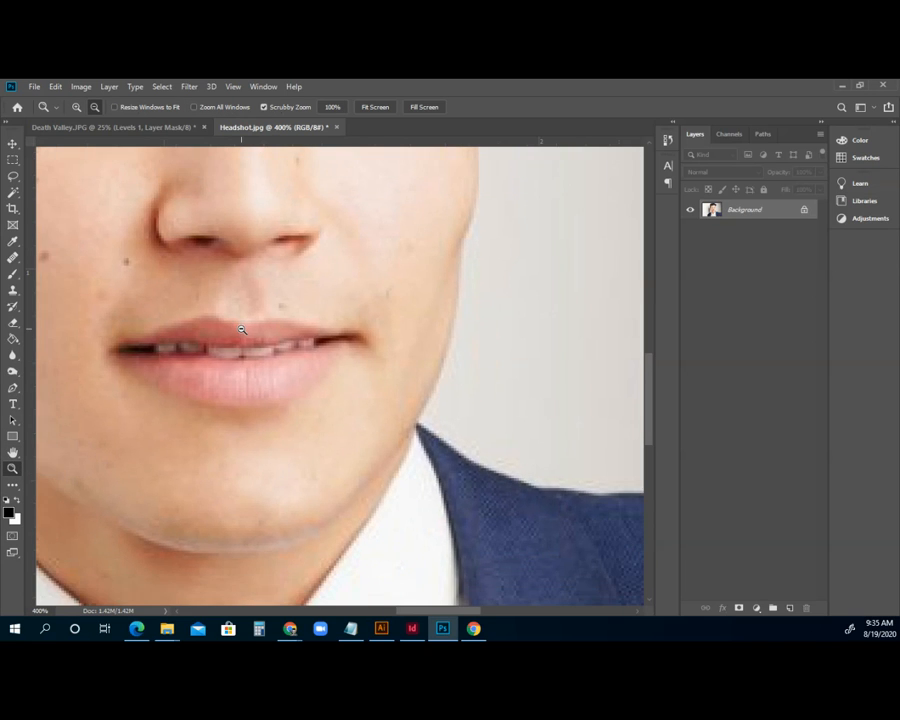
left_click(241, 330, "alt")
left_click(241, 330, "alt")
left_click(241, 330, "alt")
left_click(241, 328, "alt")
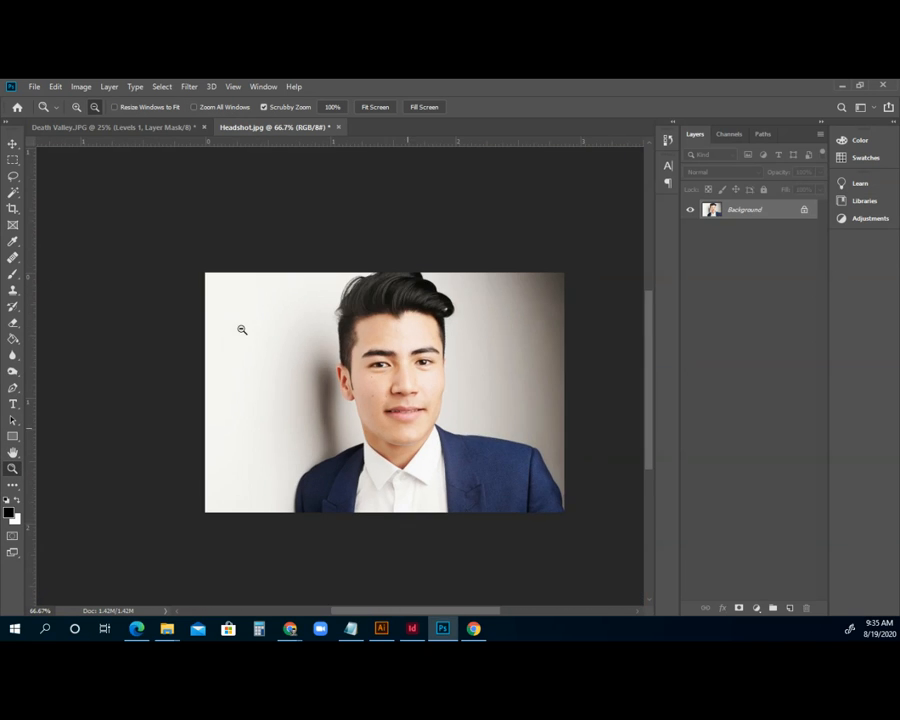
left_click(332, 356)
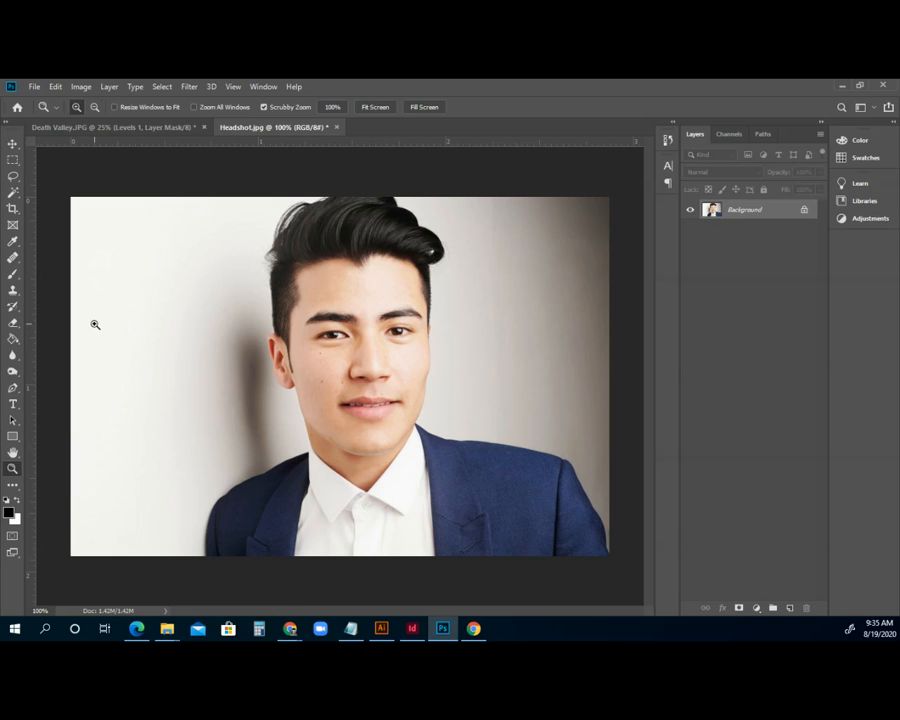
left_click(13, 291)
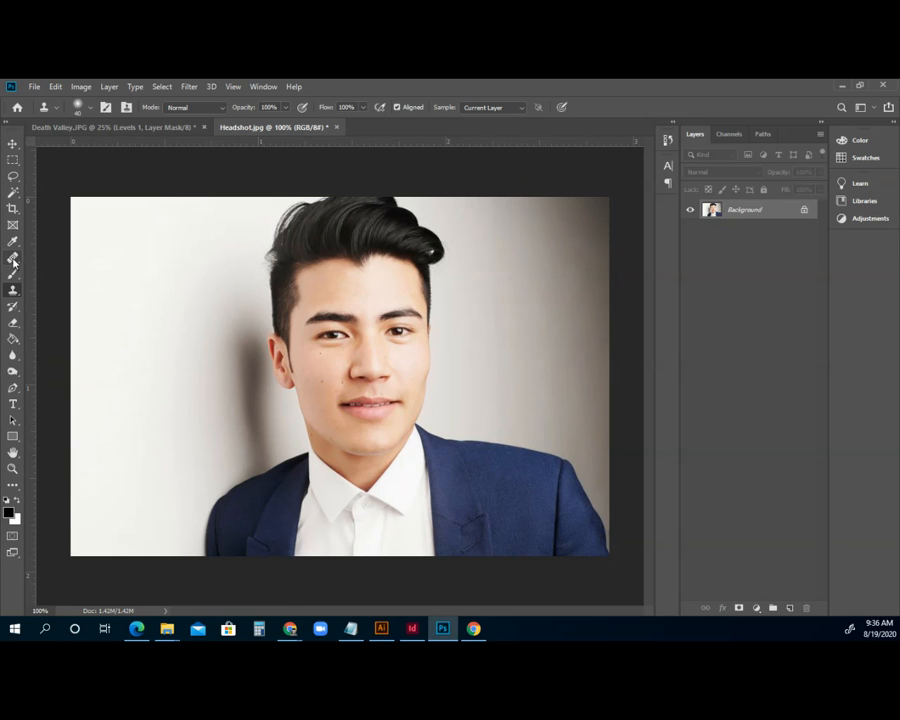
left_click(13, 261)
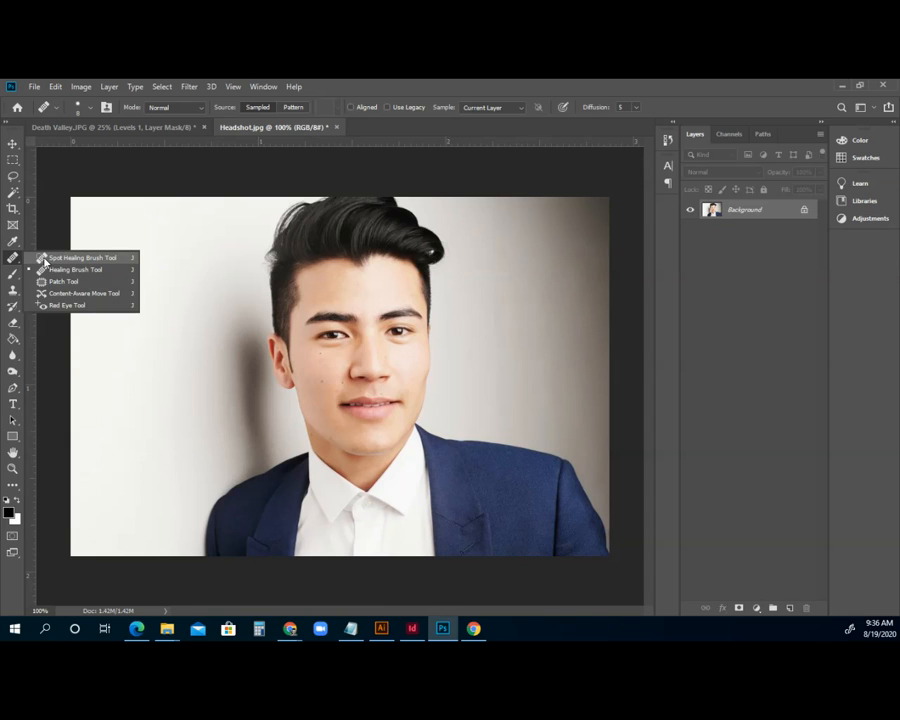
left_click(44, 260)
left_click(13, 469)
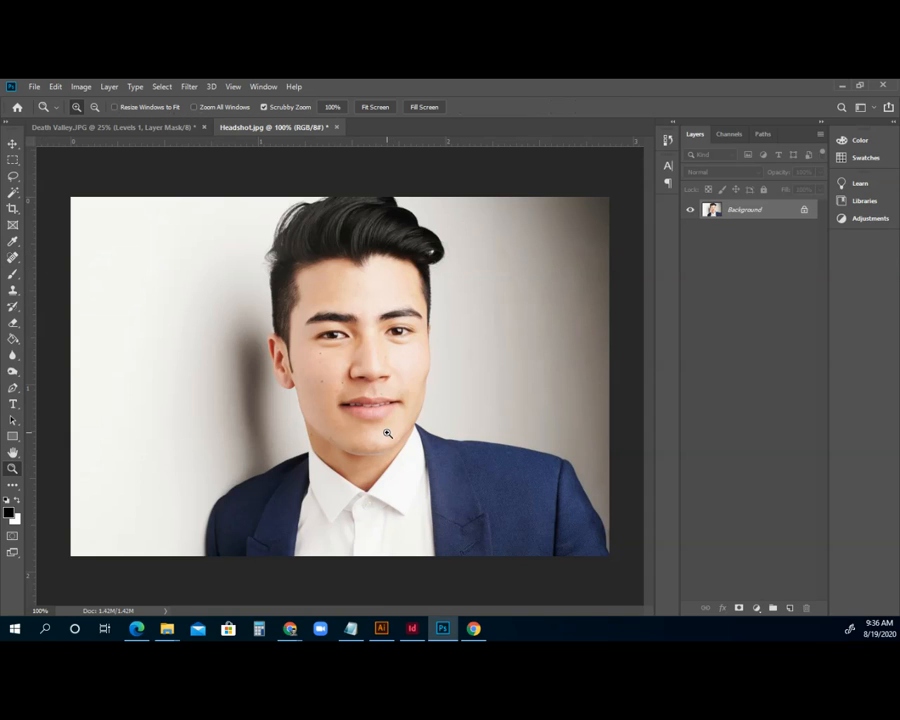